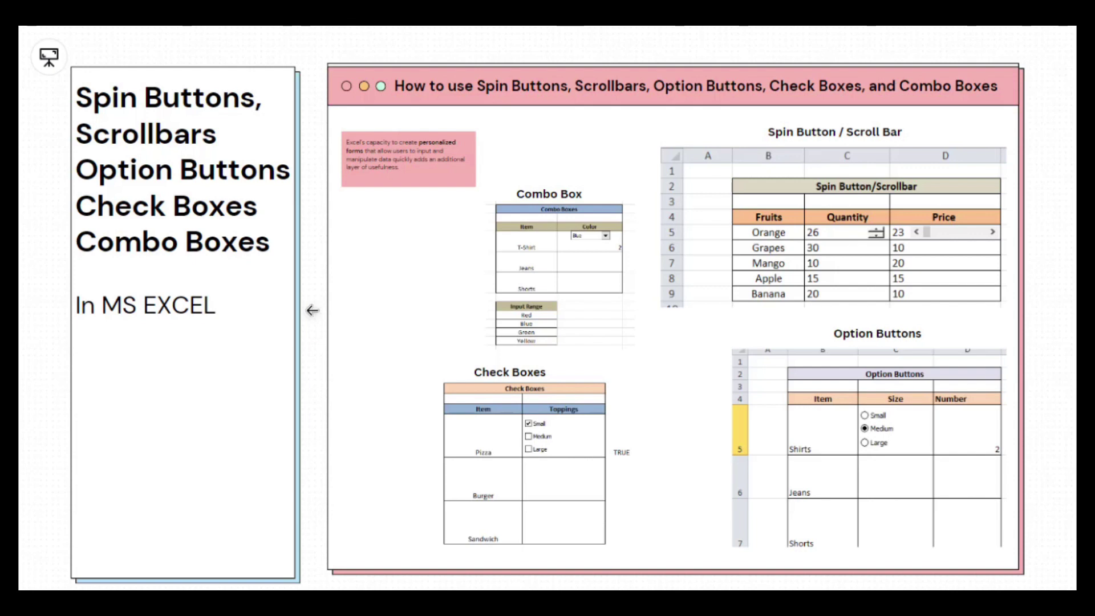
# - Advance past the intro slides to the Spin Button & Scrollbar sheet's Fruits/Quantity/Price table
pyautogui.press('Right')
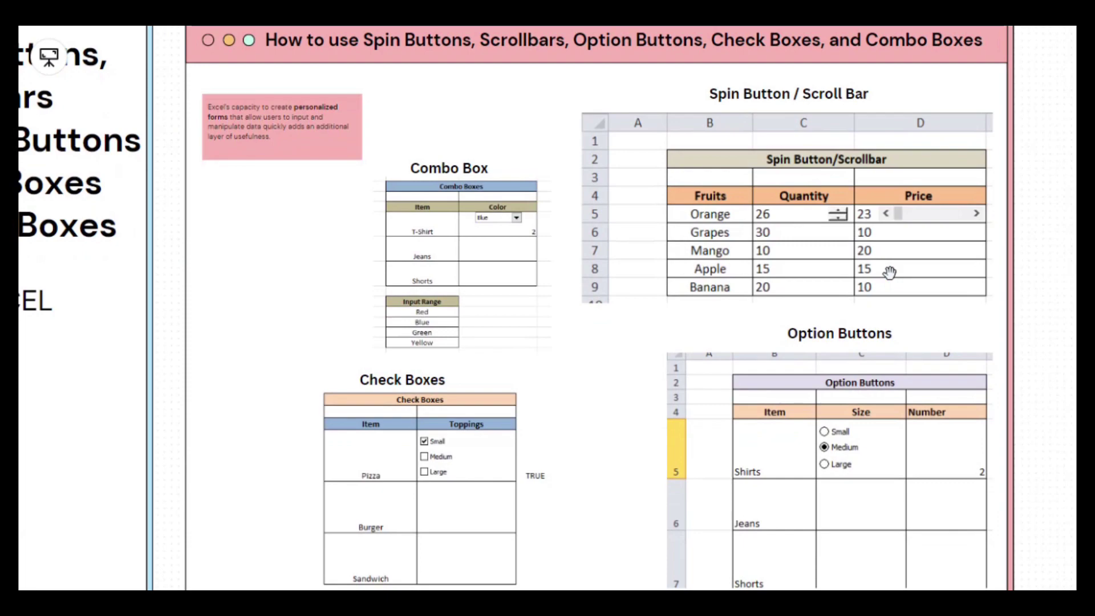
pyautogui.press('Right')
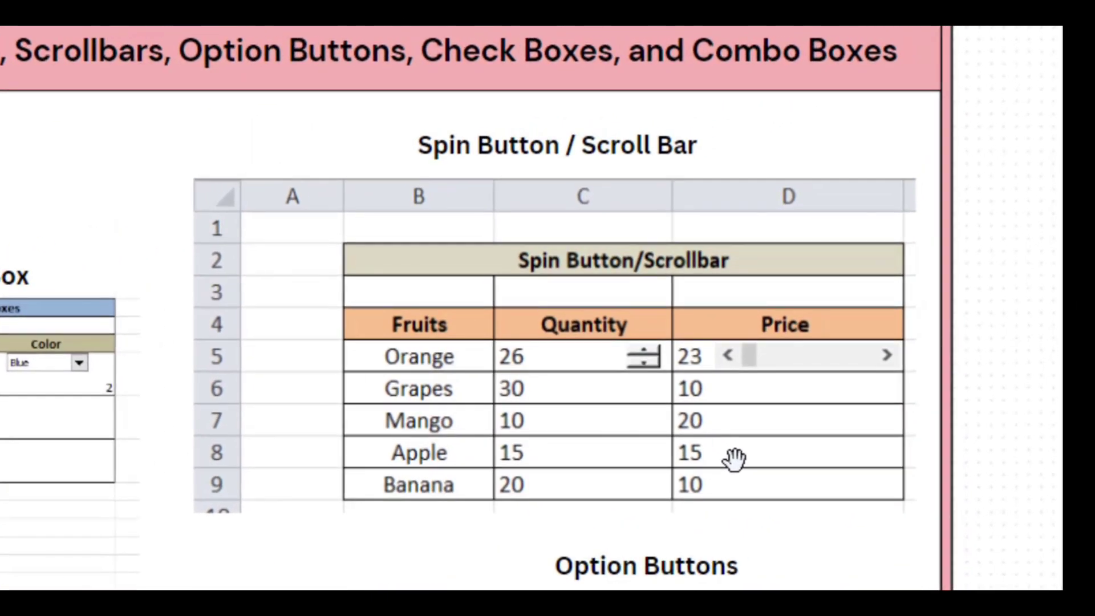
pyautogui.press('Right')
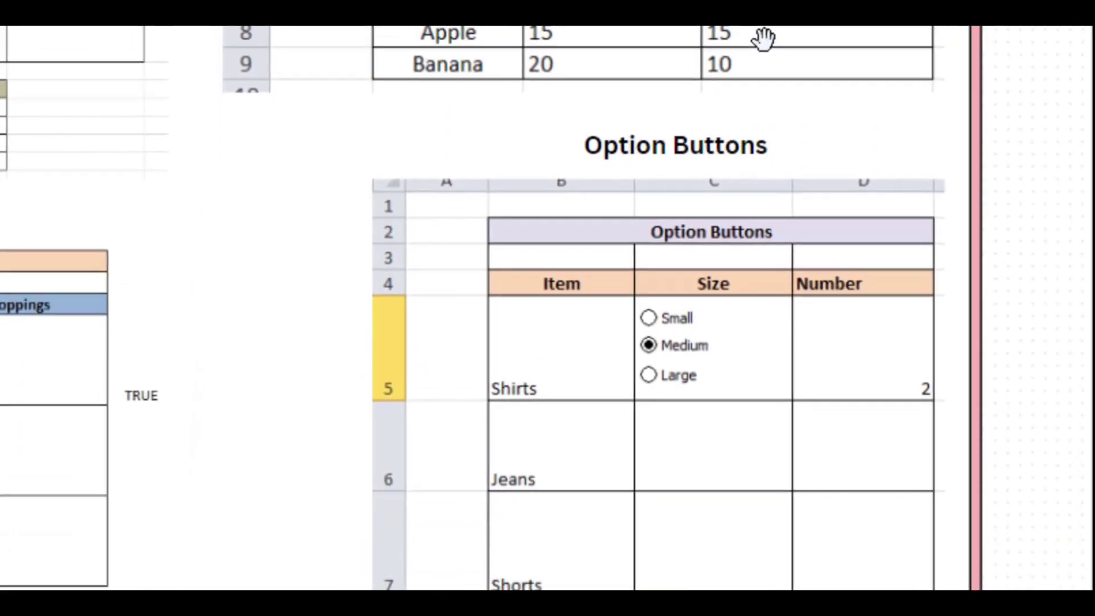
pyautogui.press('Right')
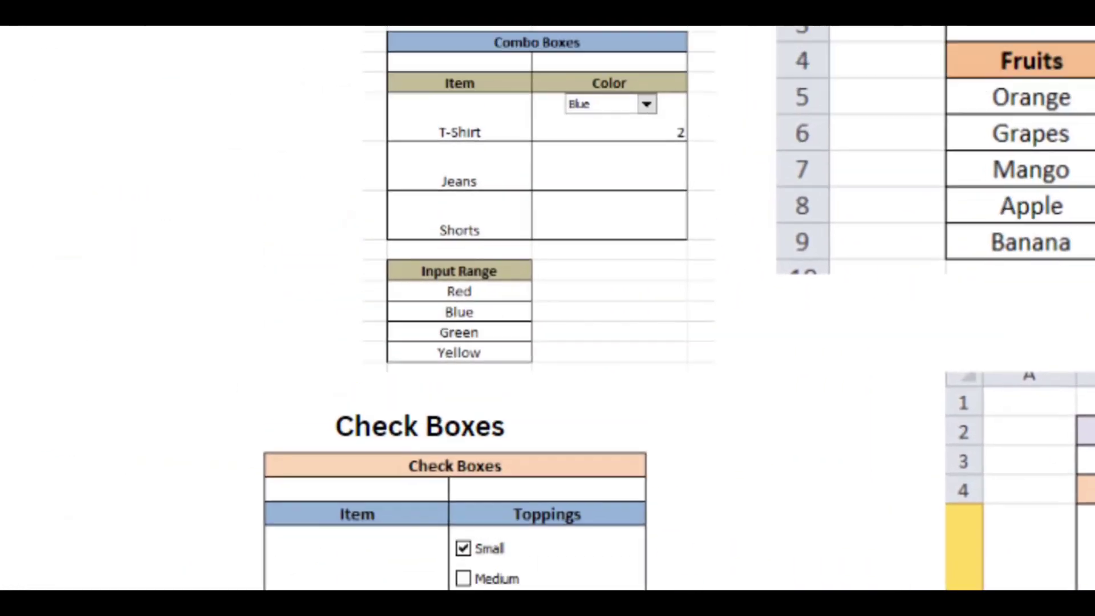
pyautogui.press('Right')
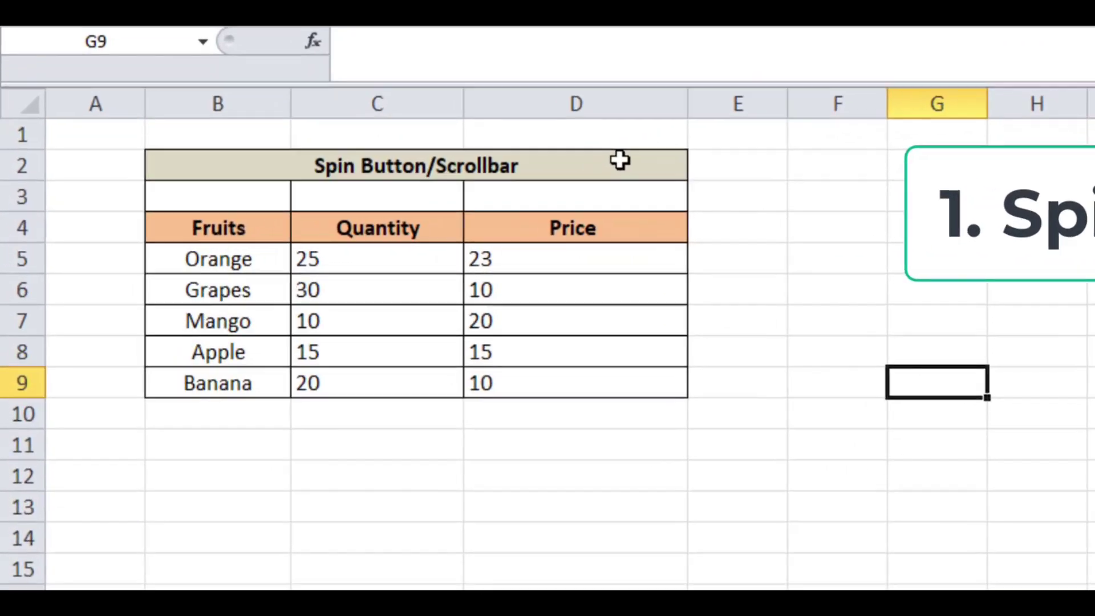
# - Select cells around the table, ending on Orange's quantity cell C5
pyautogui.click(621, 162)
pyautogui.click(850, 279)
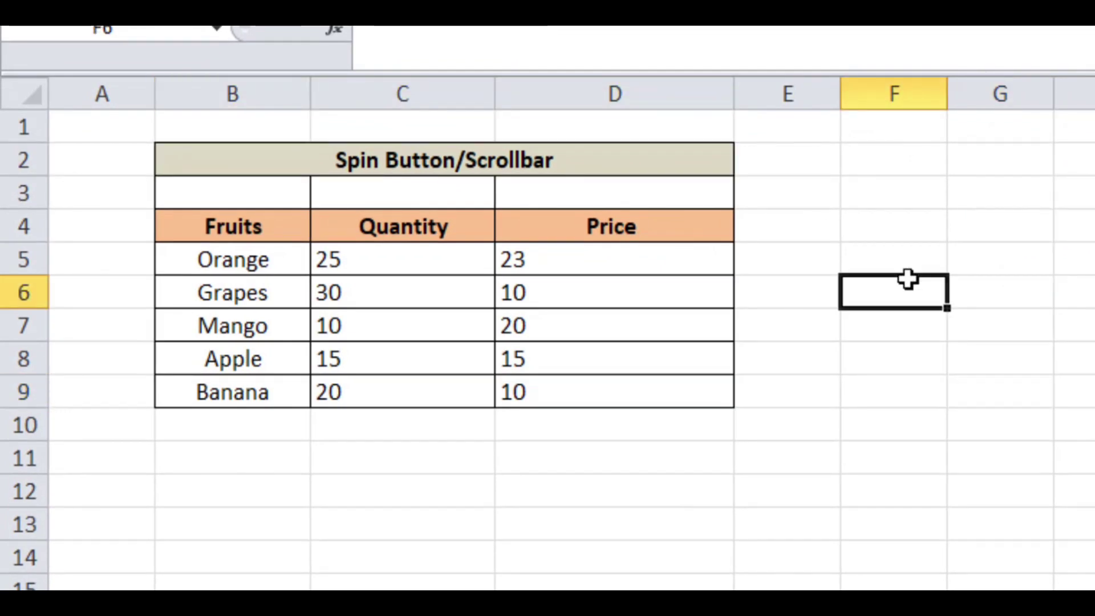
pyautogui.click(383, 261)
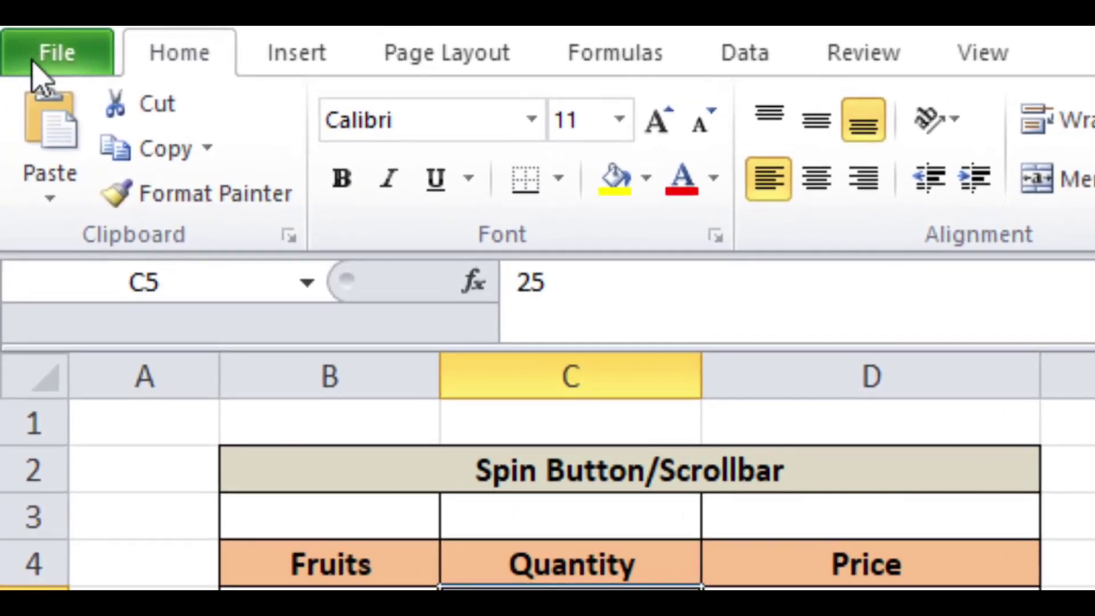
# - Enable Developer under Customize Ribbon's Main Tabs in Excel Options and show the Developer tab
pyautogui.click(32, 64)
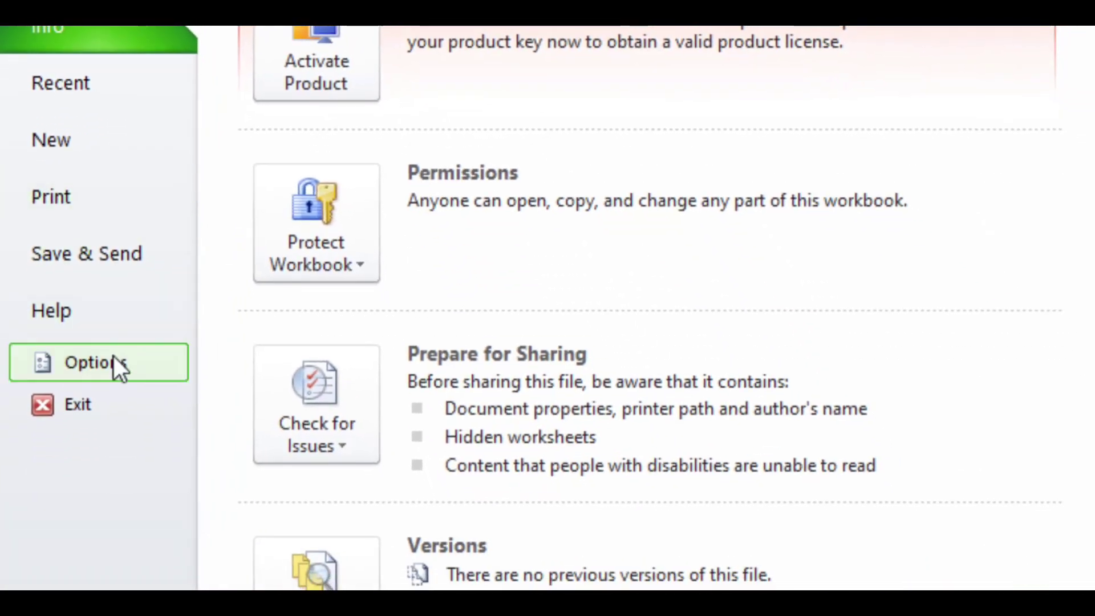
pyautogui.click(115, 360)
pyautogui.click(399, 213)
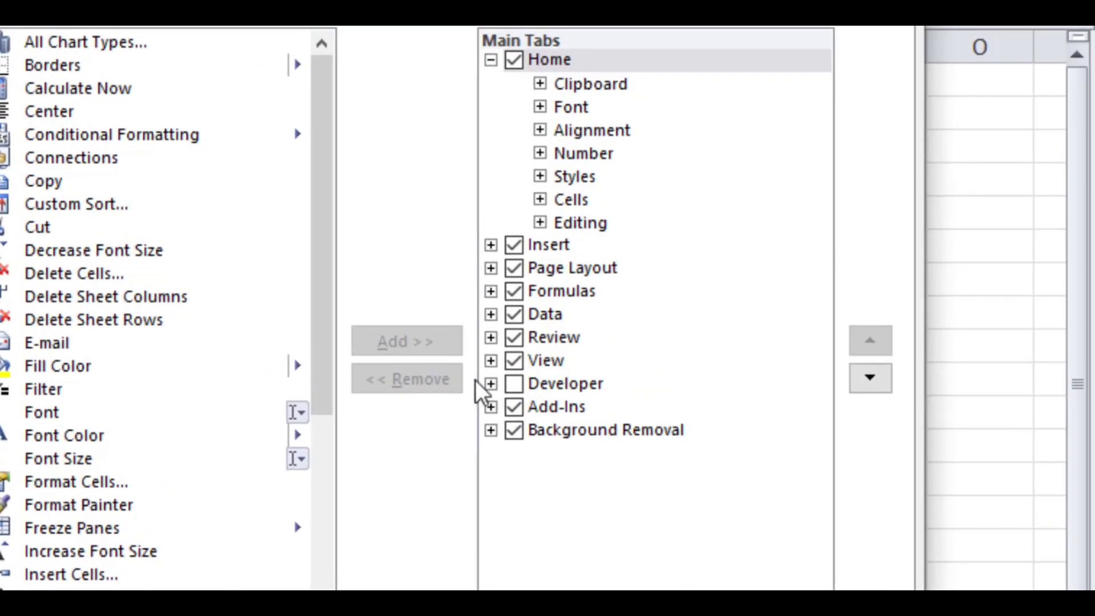
pyautogui.click(512, 389)
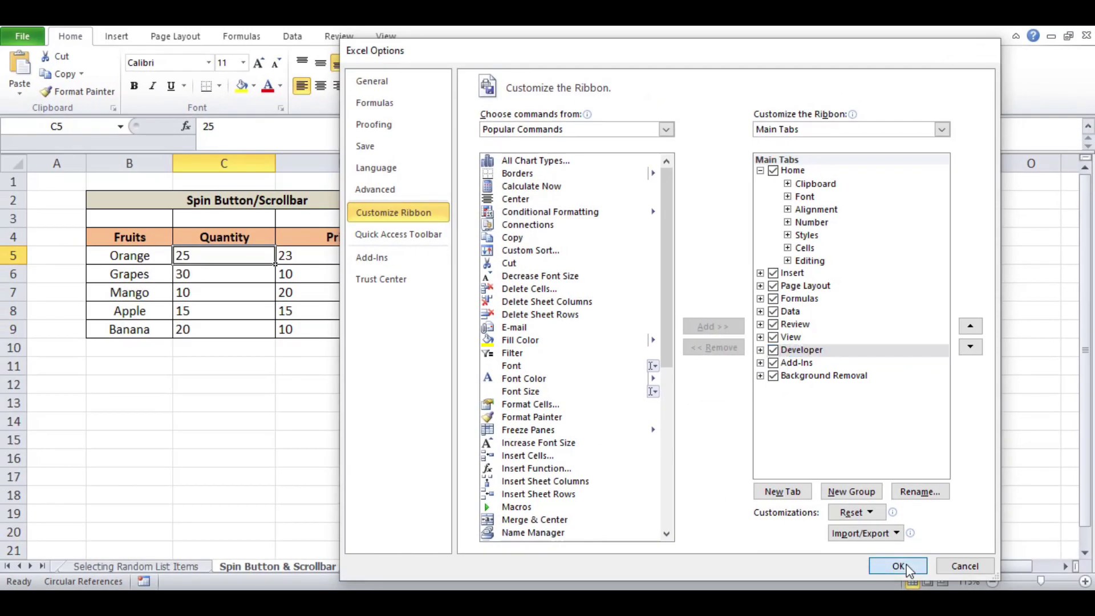
pyautogui.click(906, 567)
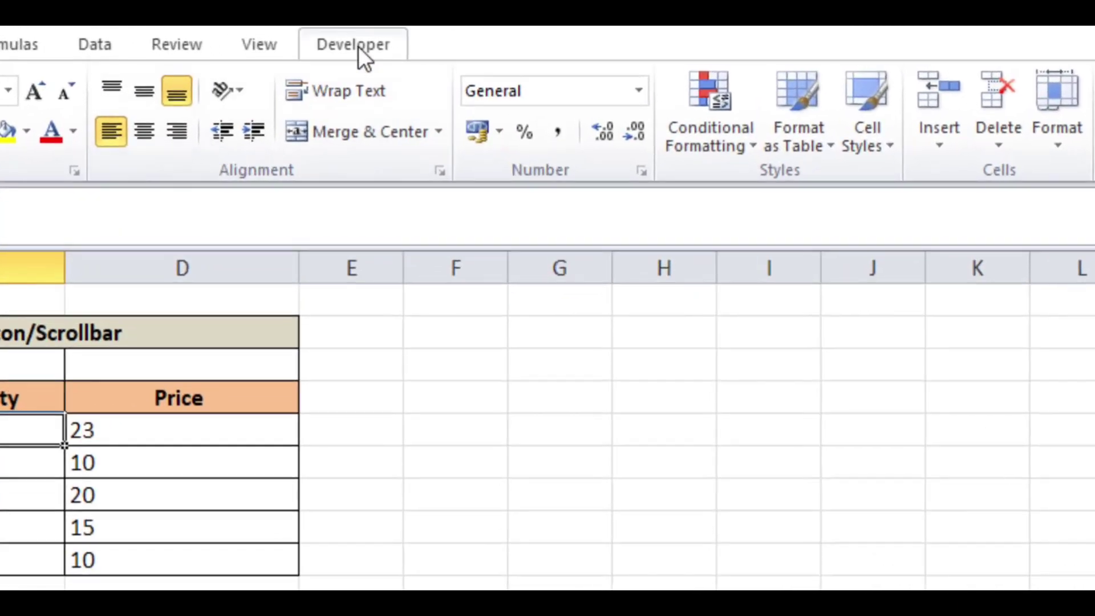
pyautogui.click(358, 46)
# - Insert a Form Control spin button drawn inside cell C5
pyautogui.click(89, 143)
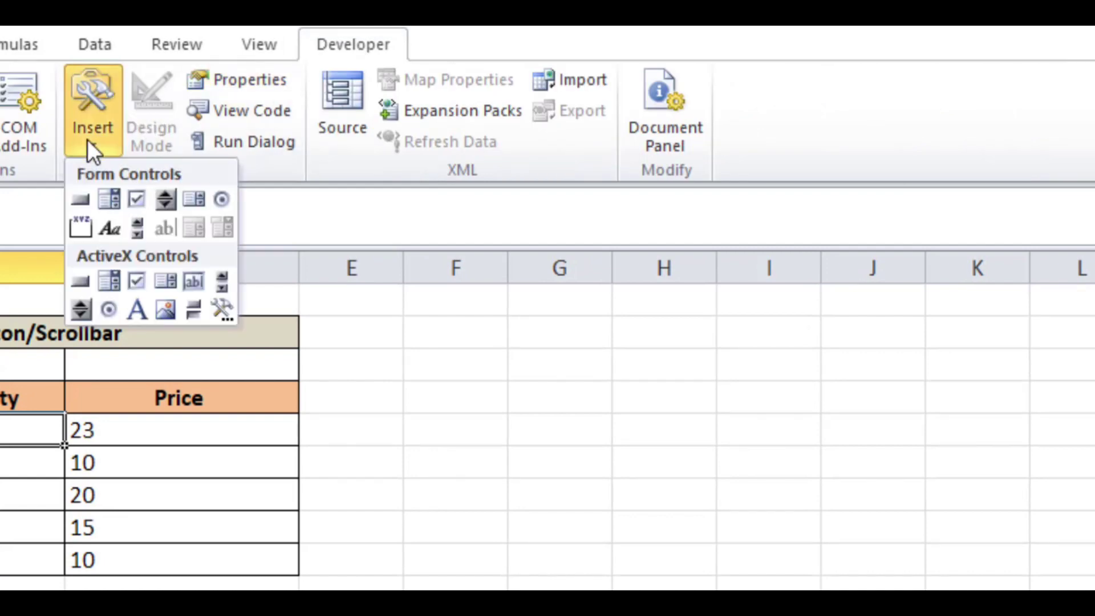
pyautogui.click(166, 198)
pyautogui.moveTo(257, 335)
pyautogui.mouseDown()
pyautogui.moveTo(378, 456)
pyautogui.moveTo(360, 371)
pyautogui.moveTo(278, 337)
pyautogui.mouseUp()
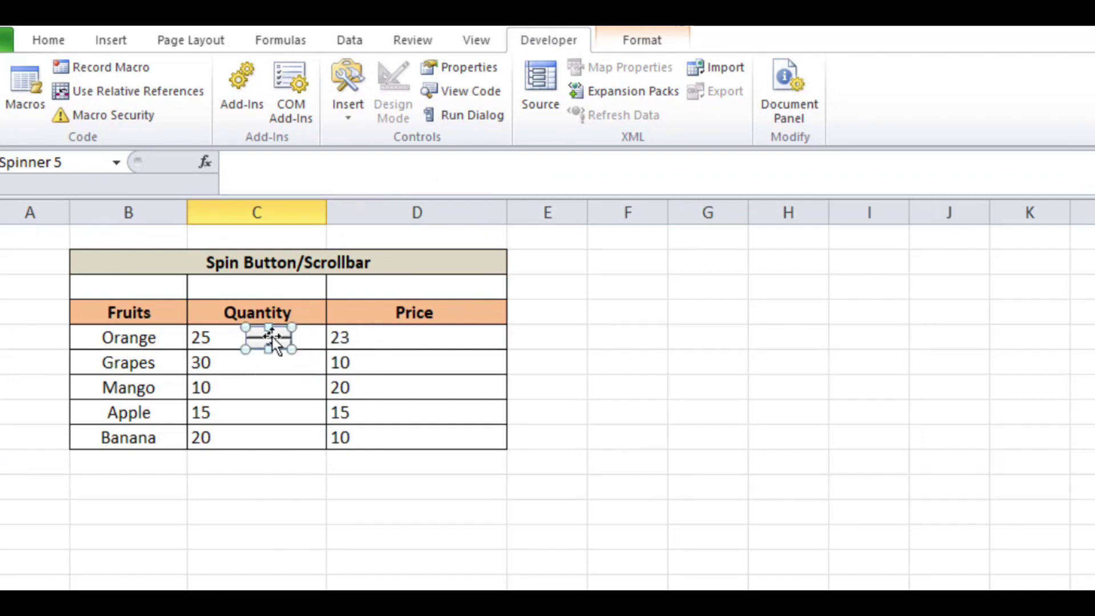
# - Format the spin button with current value 25, minimum 1 and cell link $C$5
pyautogui.rightClick(272, 337)
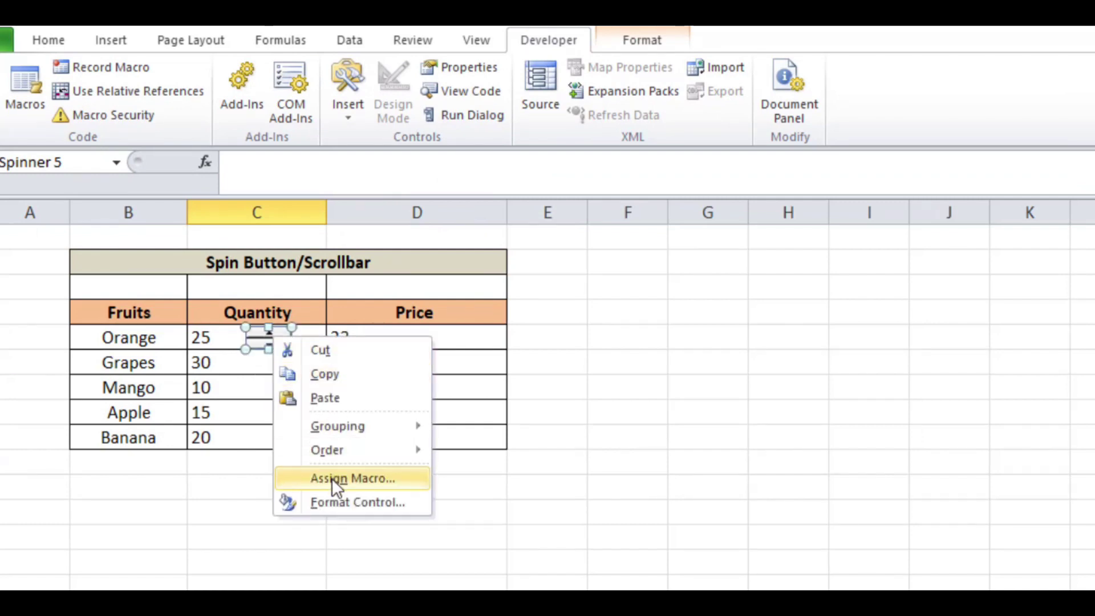
pyautogui.click(337, 504)
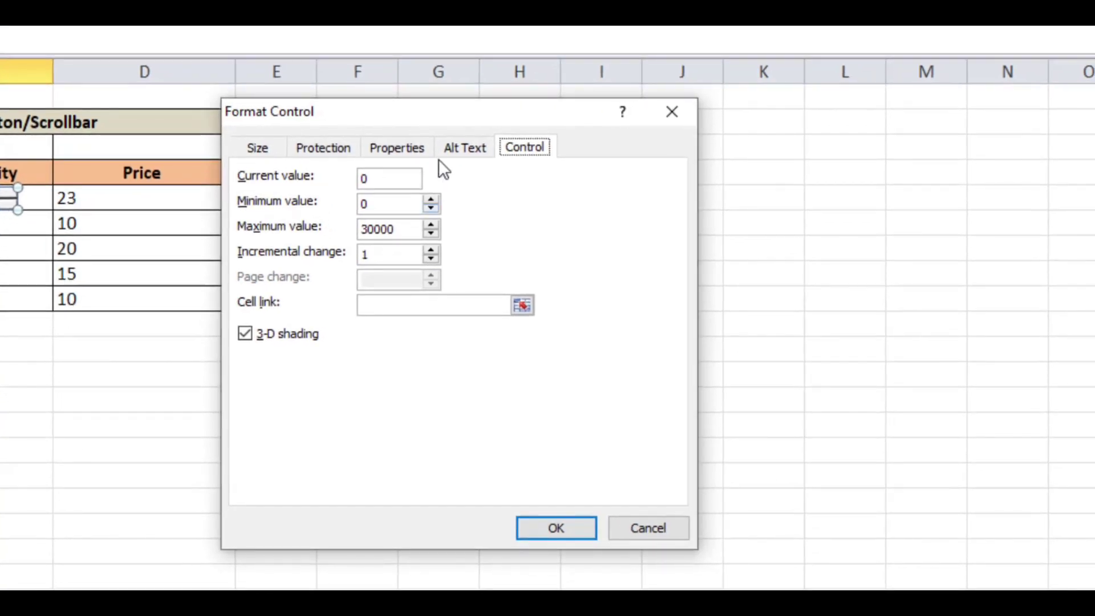
pyautogui.press('Tab')
pyautogui.write('25')
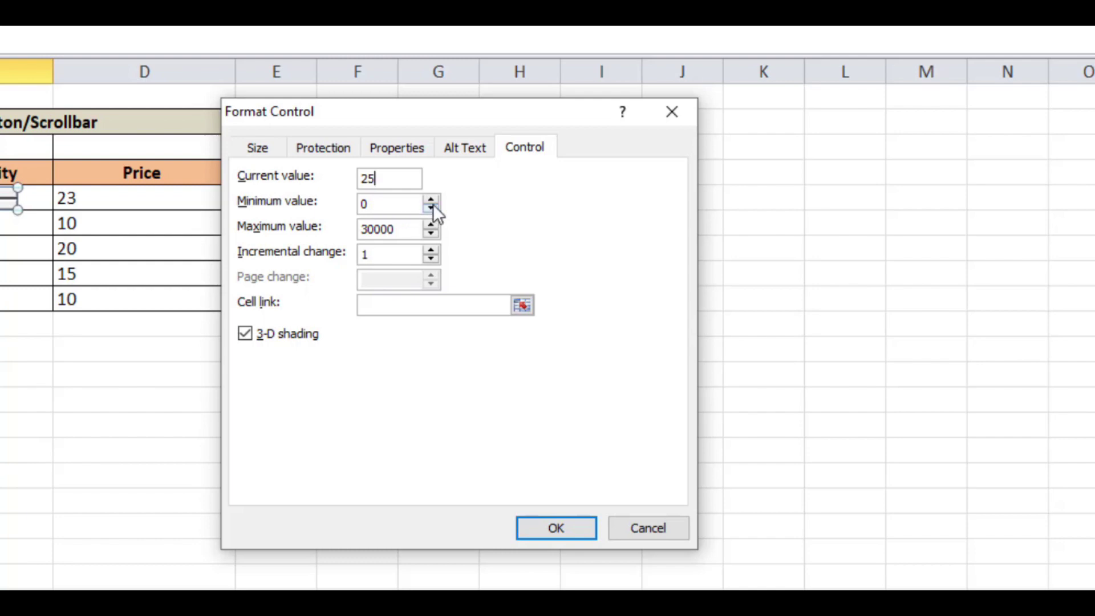
pyautogui.click(432, 199)
pyautogui.click(417, 231)
pyautogui.click(530, 306)
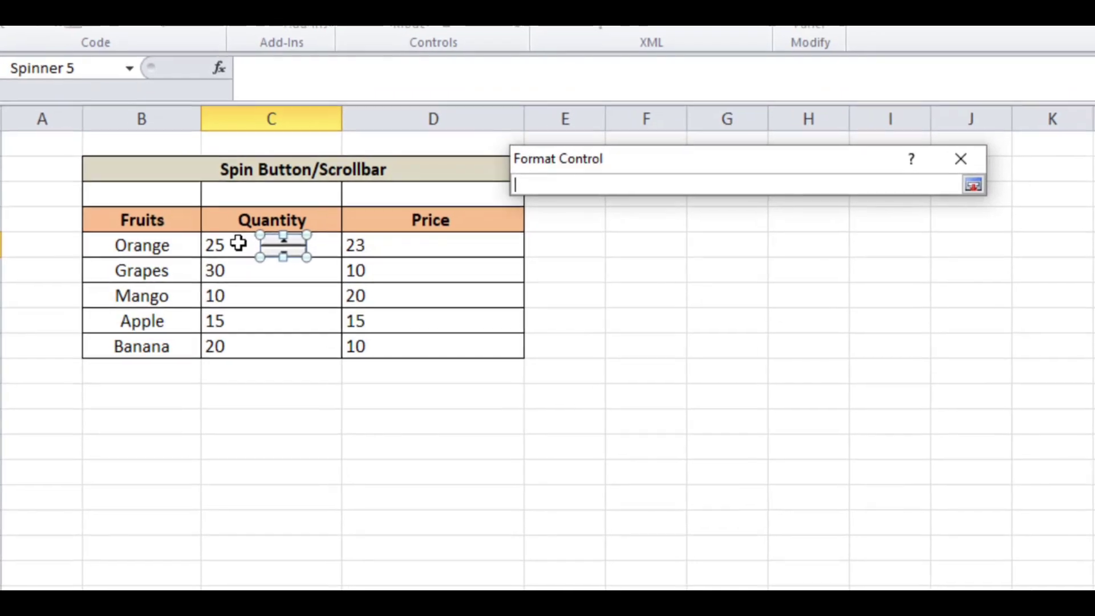
pyautogui.click(238, 244)
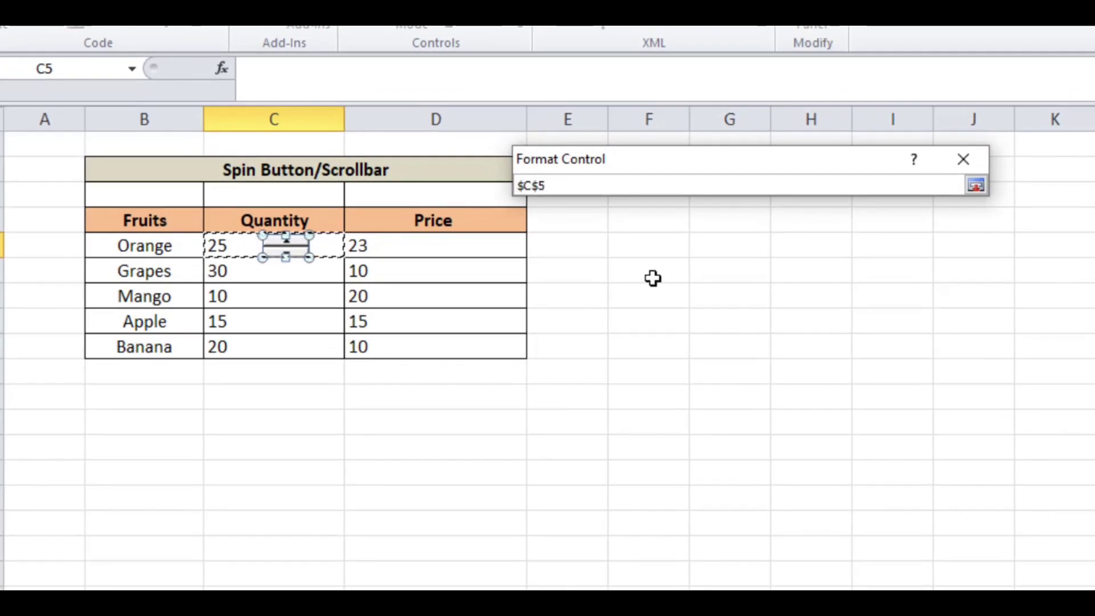
pyautogui.click(976, 186)
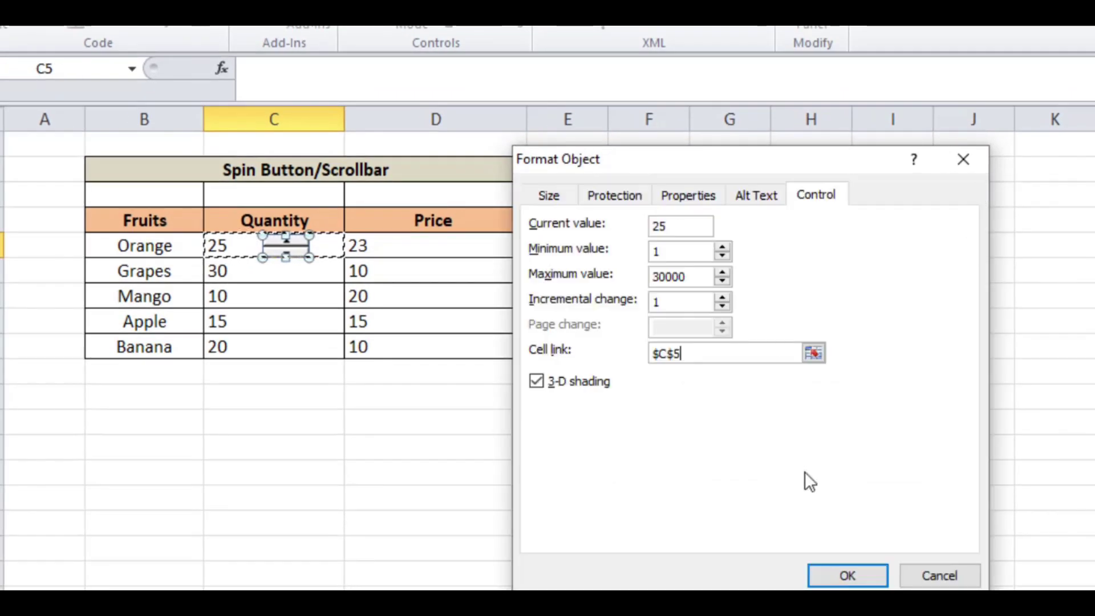
pyautogui.click(848, 577)
# - Deselect the spin button and use its up arrow to raise Orange's quantity
pyautogui.click(648, 320)
pyautogui.click(313, 242)
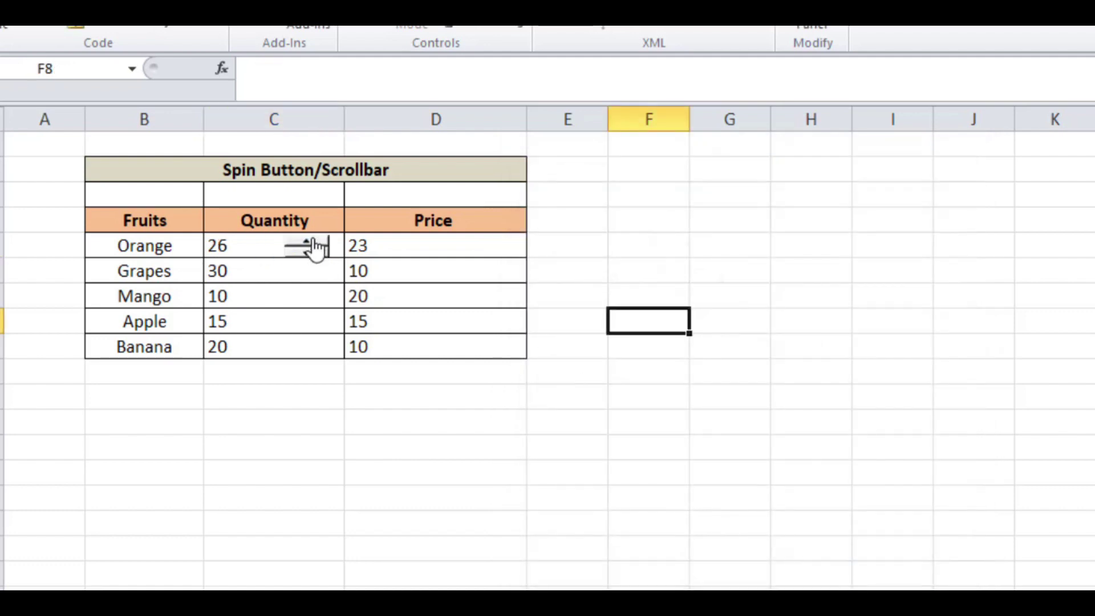
pyautogui.click(314, 242)
pyautogui.moveTo(313, 242); pyautogui.dragTo(313, 243)
# - Lower Orange's quantity twice, then draw a Form Control scroll bar on the sheet
pyautogui.click(312, 255)
pyautogui.click(312, 255)
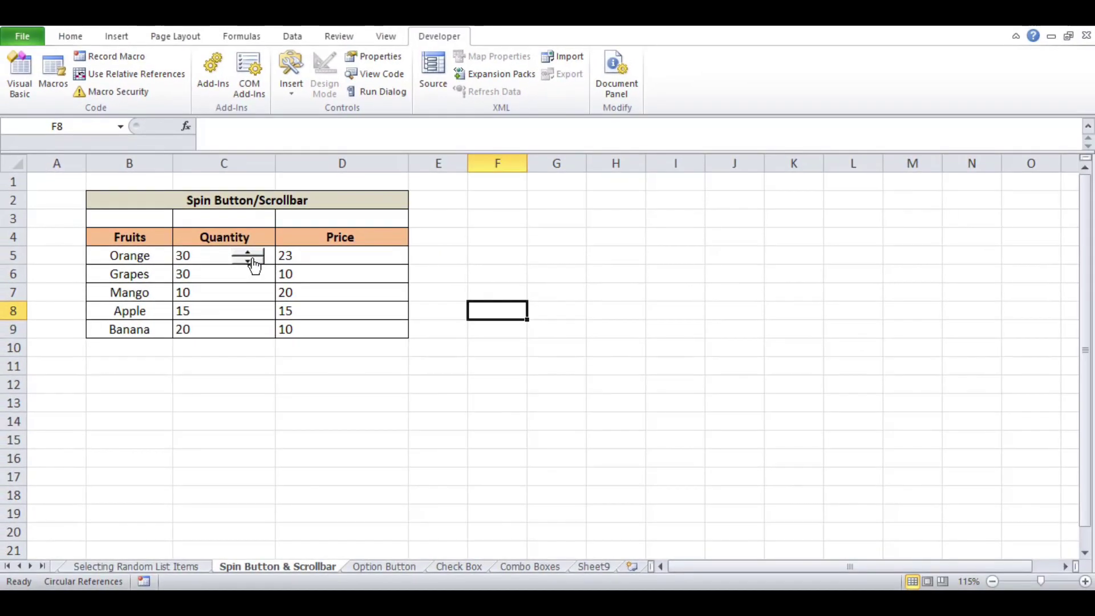
pyautogui.click(312, 255)
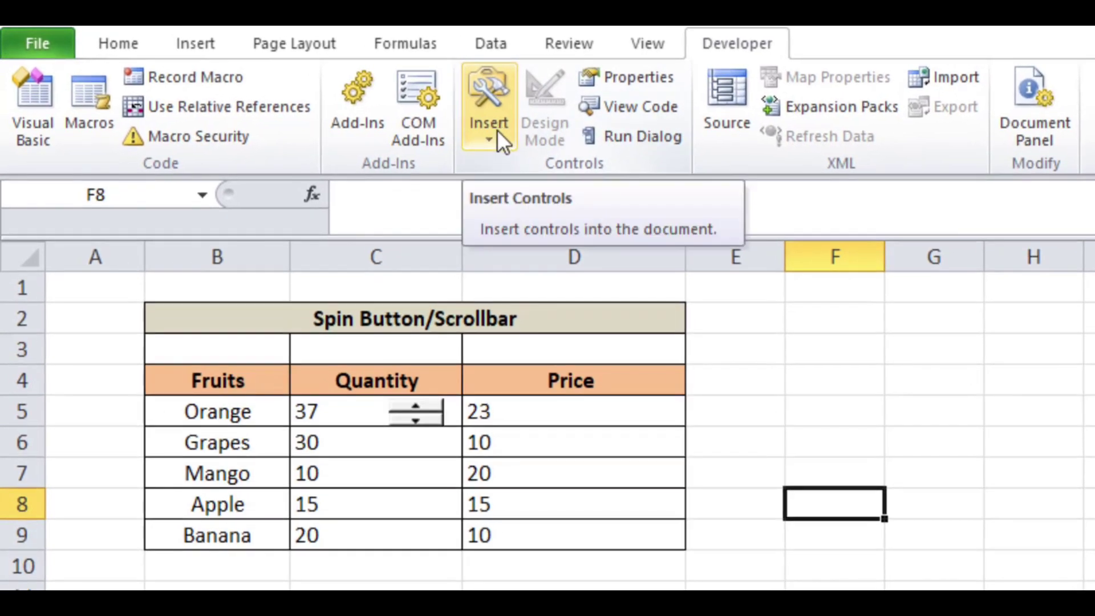
pyautogui.click(498, 132)
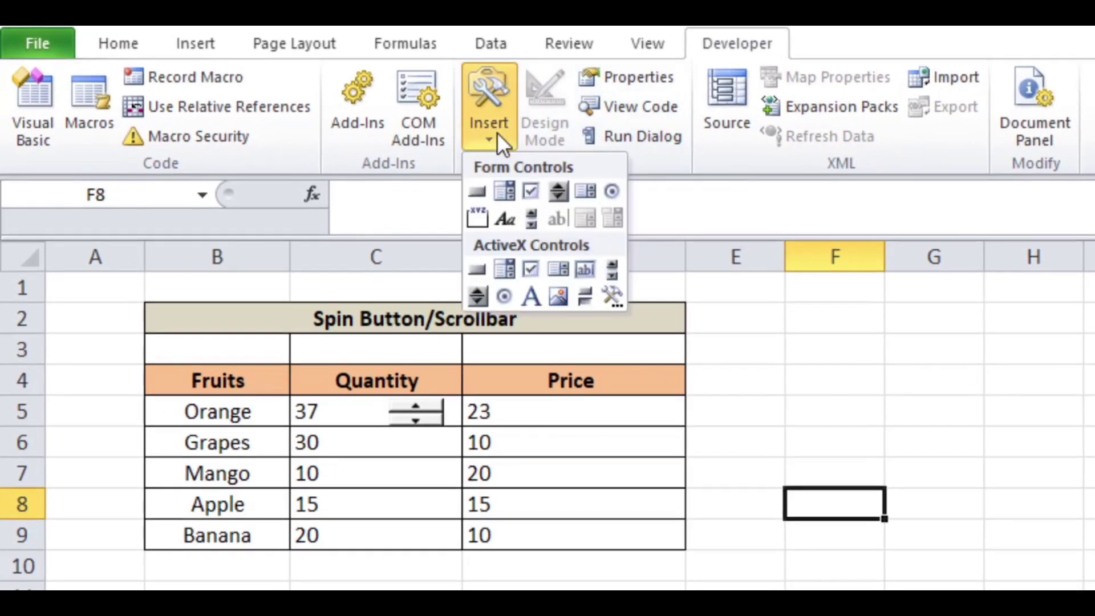
pyautogui.click(528, 218)
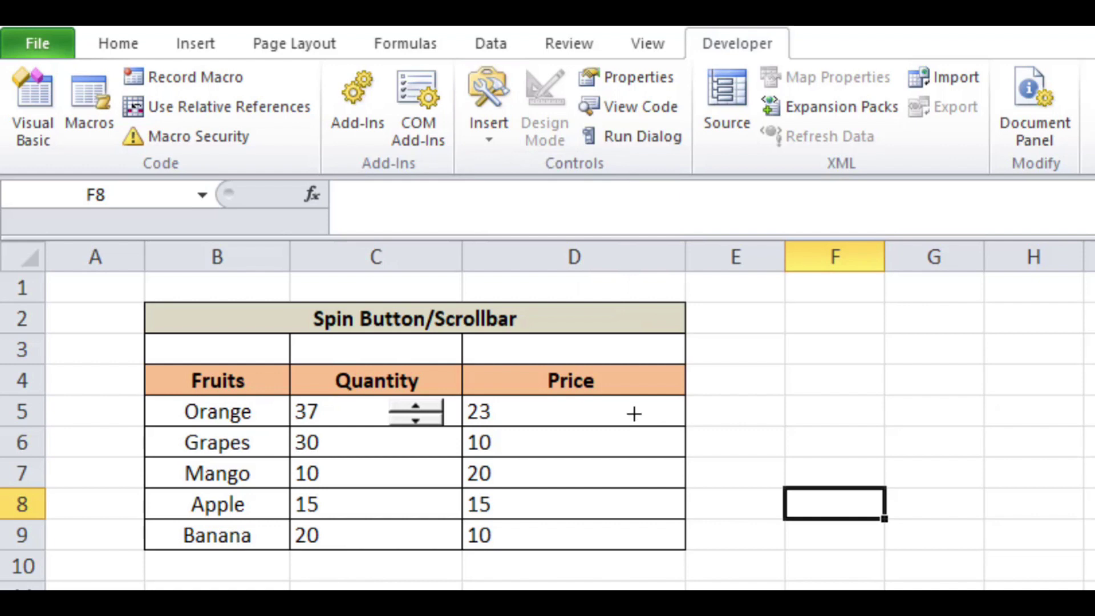
pyautogui.moveTo(634, 413)
pyautogui.mouseDown()
pyautogui.moveTo(782, 588)
pyautogui.moveTo(802, 454)
pyautogui.mouseUp()
pyautogui.moveTo(738, 445)
pyautogui.mouseDown()
pyautogui.moveTo(653, 411)
pyautogui.moveTo(661, 406)
pyautogui.mouseUp()
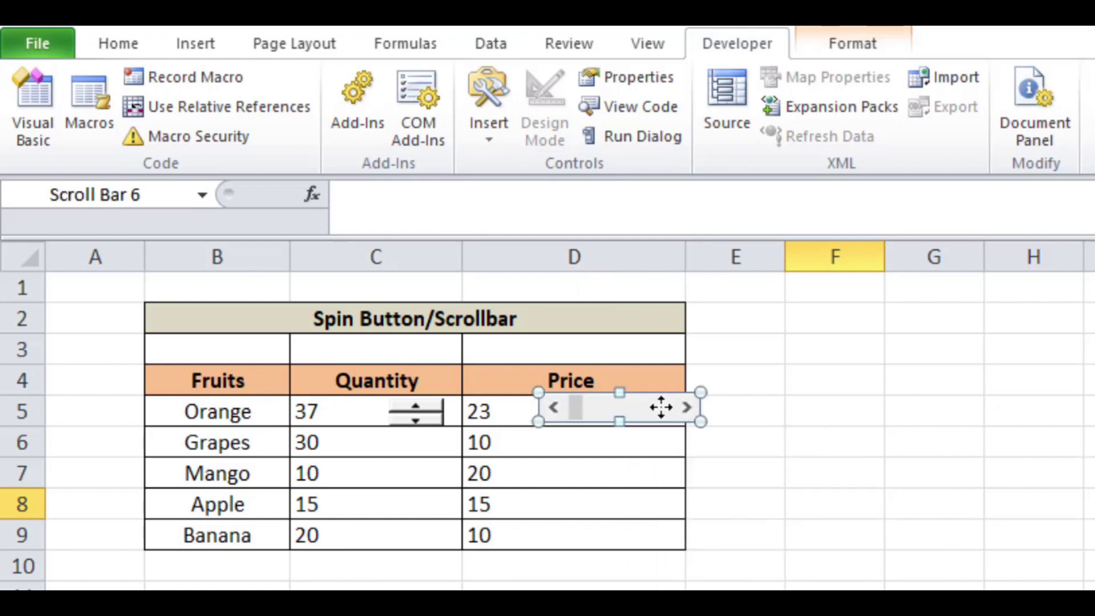
# - Set the scroll bar's current value to 23 and minimum to 1 in Format Control
pyautogui.rightClick(631, 410)
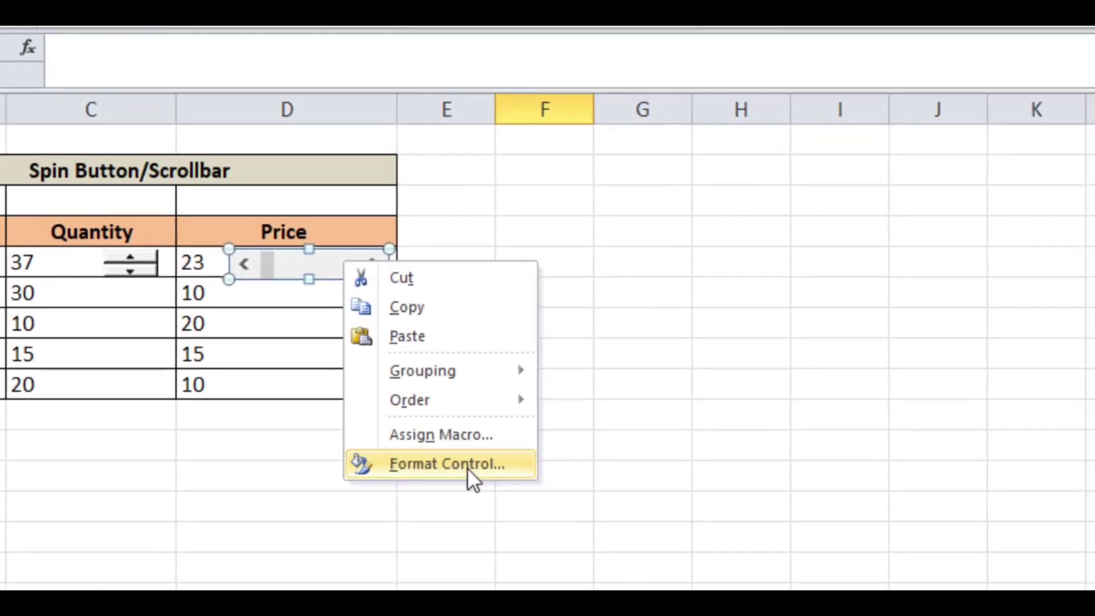
pyautogui.click(467, 468)
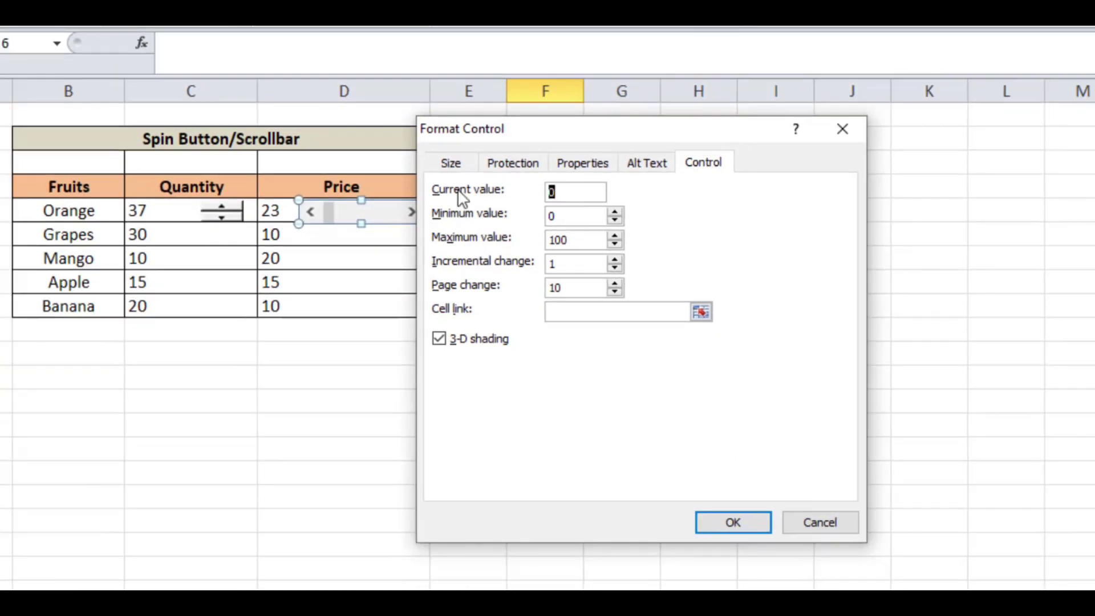
pyautogui.write('23')
pyautogui.press('Tab')
pyautogui.write('1')
pyautogui.click(580, 239)
pyautogui.click(582, 264)
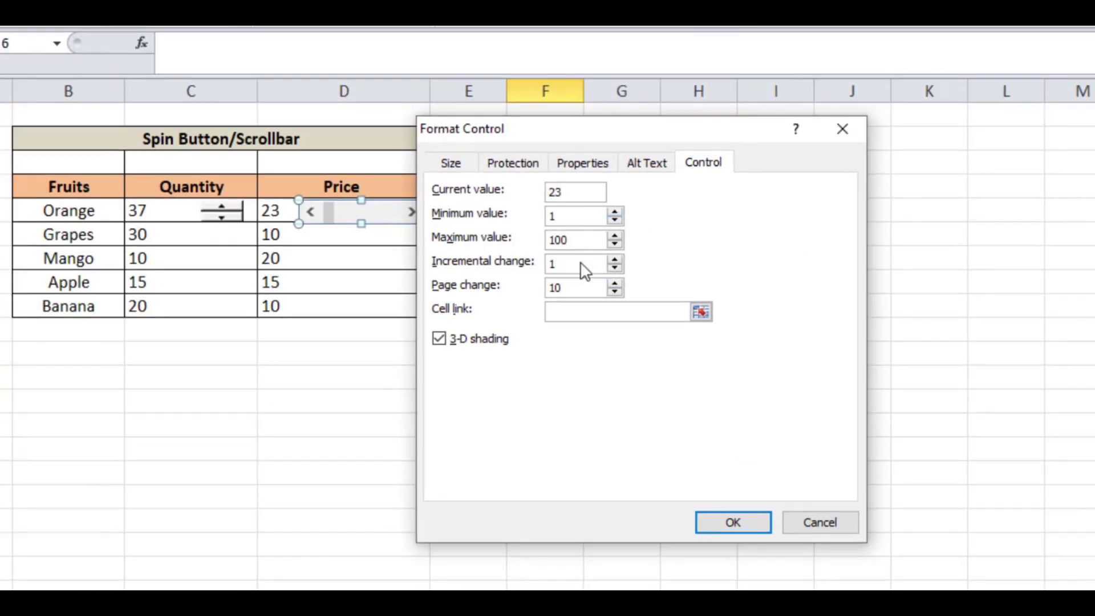
# - Link the scroll bar to $D$5, confirm, and drag its thumb to change the price
pyautogui.click(702, 312)
pyautogui.click(279, 211)
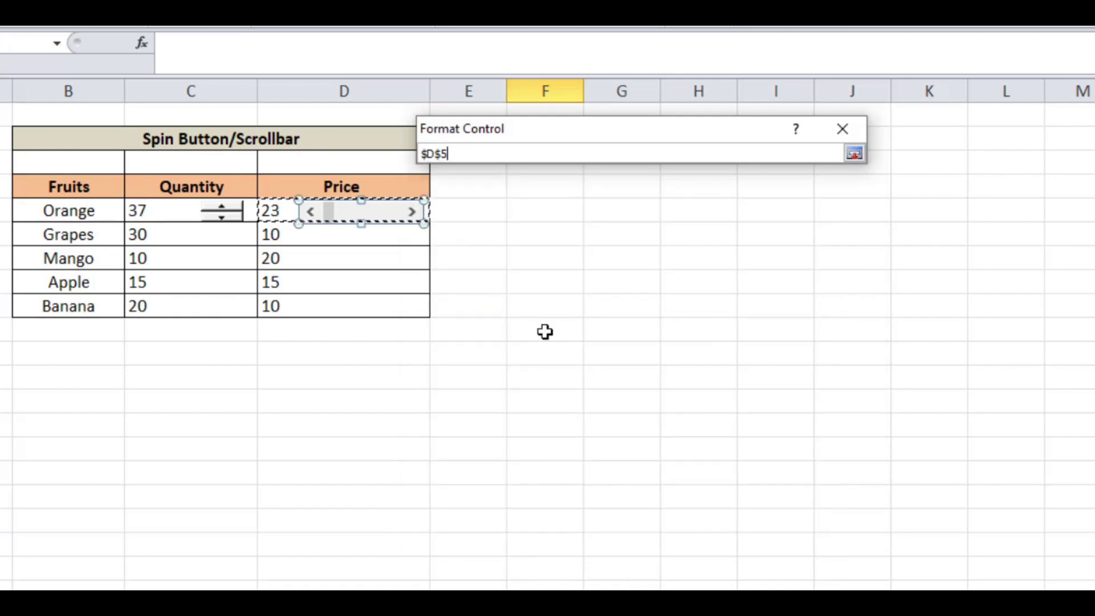
pyautogui.click(856, 152)
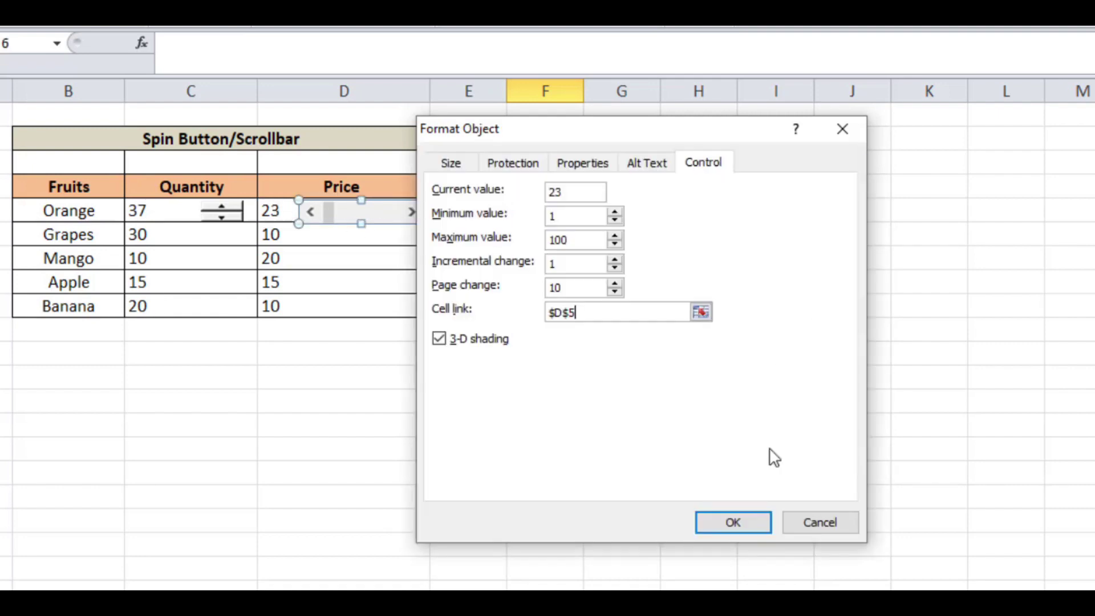
pyautogui.click(752, 519)
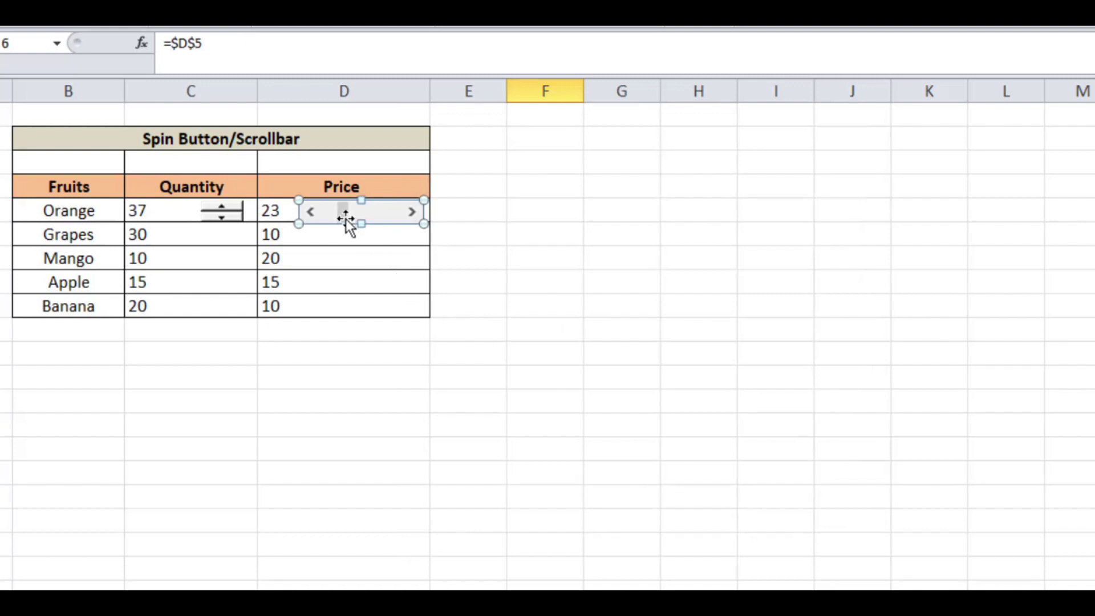
pyautogui.click(534, 303)
pyautogui.moveTo(343, 212)
pyautogui.mouseDown()
pyautogui.moveTo(372, 214)
pyautogui.moveTo(344, 223)
pyautogui.mouseUp()
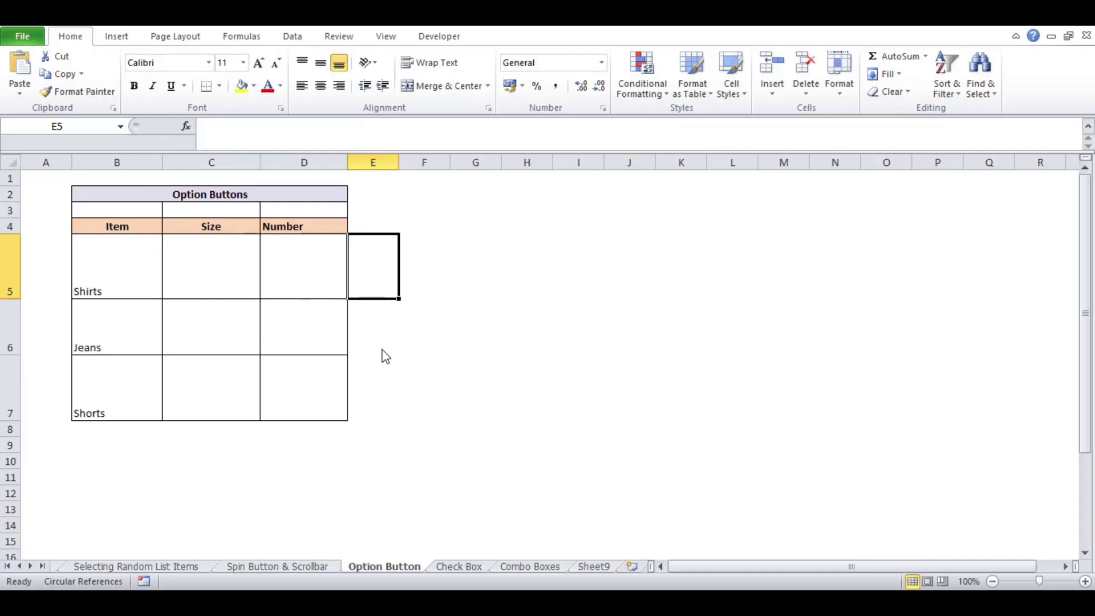
# - Place a Form Control option button in the Shirts size cell C5
pyautogui.click(382, 350)
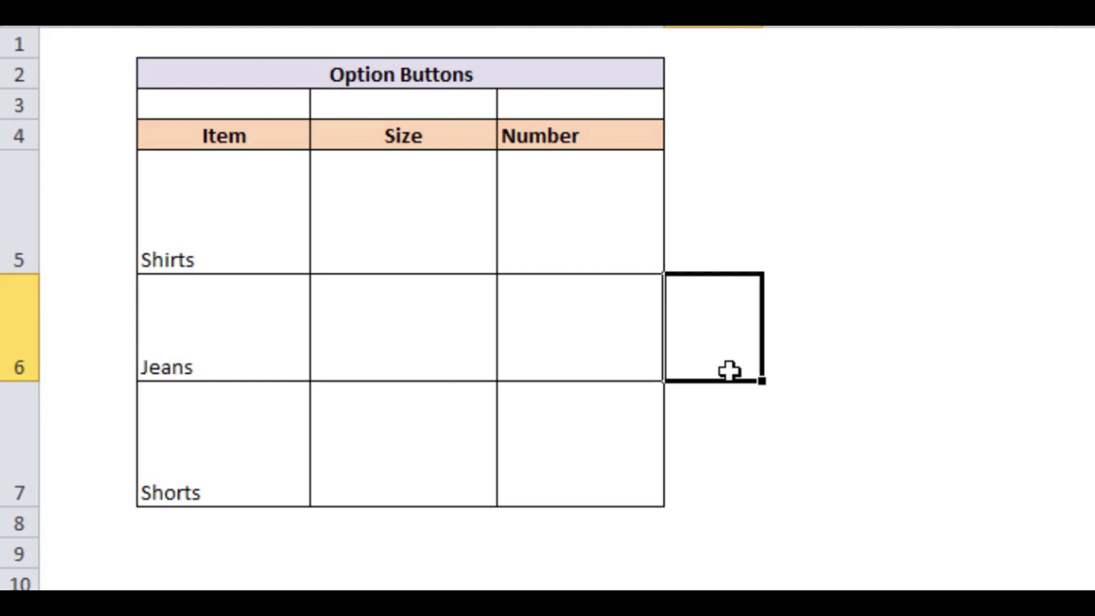
pyautogui.click(440, 34)
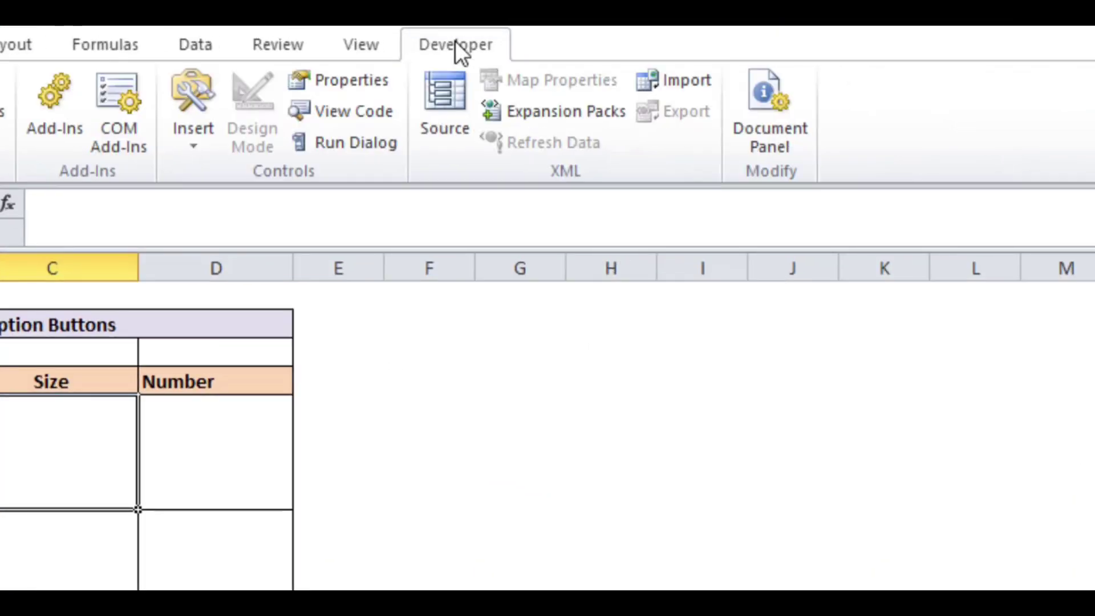
pyautogui.click(192, 149)
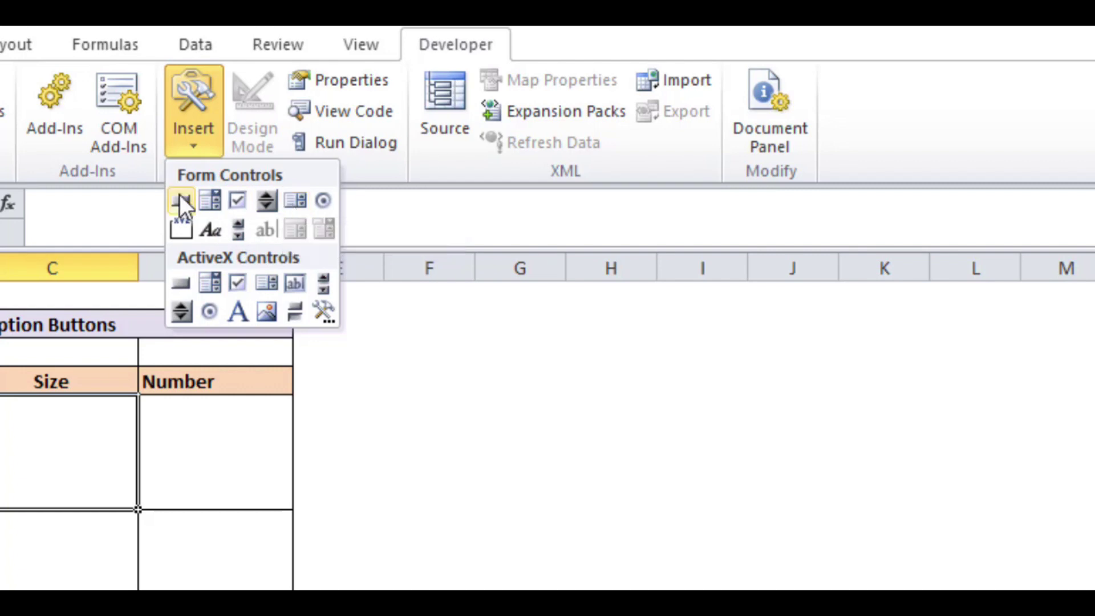
pyautogui.click(323, 200)
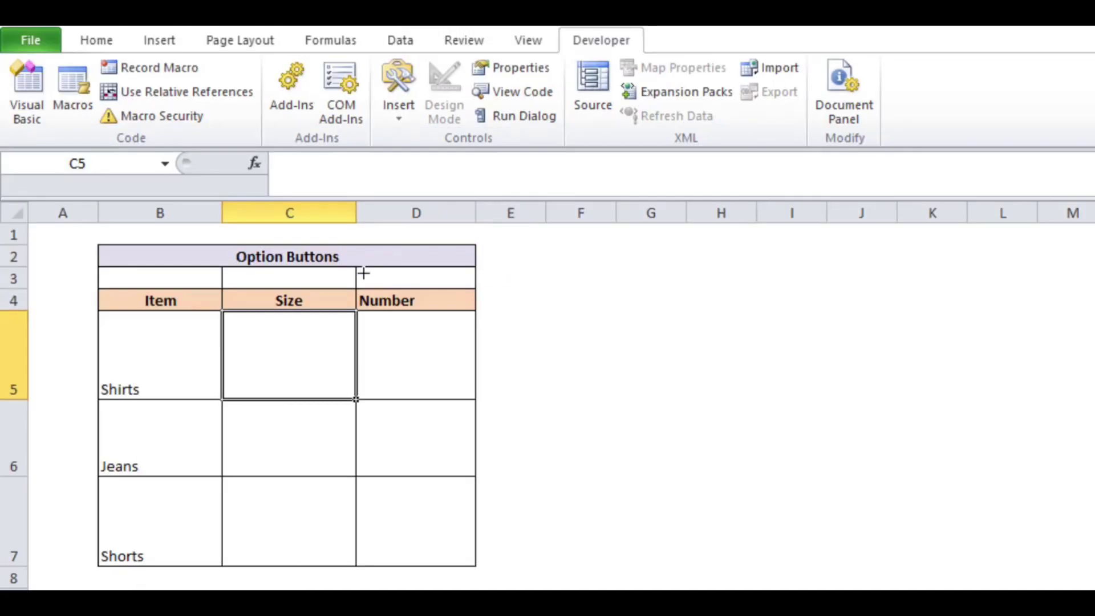
pyautogui.click(253, 333)
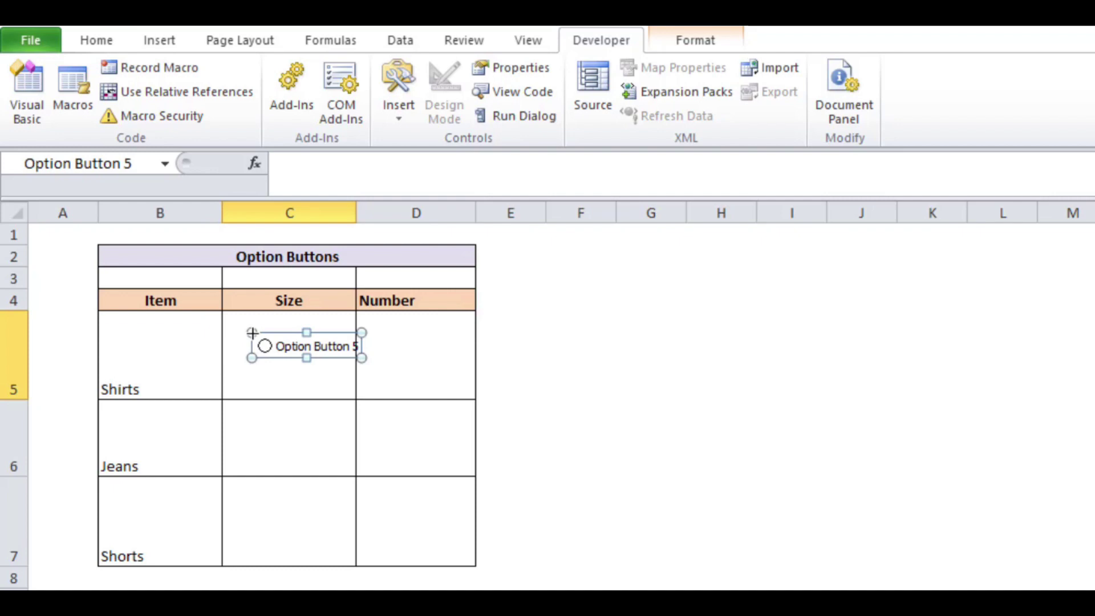
# - Relabel the option button 'Small' and select it
pyautogui.click(321, 345)
pyautogui.hotkey('shift', 'Right')
pyautogui.hotkey('shift', 'Right')
pyautogui.hotkey('shift', 'Right')
pyautogui.hotkey('shift', 'Right')
pyautogui.hotkey('shift', 'Right')
pyautogui.hotkey('shift', 'Right')
pyautogui.hotkey('shift', 'Right')
pyautogui.hotkey('shift', 'Right')
pyautogui.hotkey('shift', 'Right')
pyautogui.hotkey('shift', 'Right')
pyautogui.hotkey('shift', 'Right')
pyautogui.hotkey('shift', 'Right')
pyautogui.hotkey('shift', 'Right')
pyautogui.hotkey('shift', 'Right')
pyautogui.hotkey('shift', 'Right')
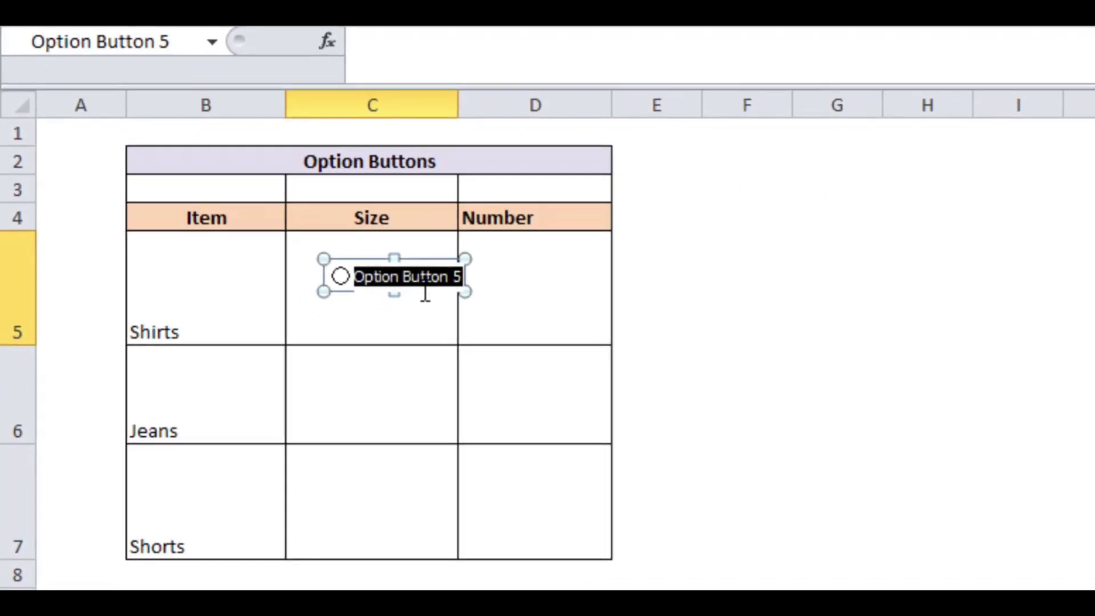
pyautogui.write('Small')
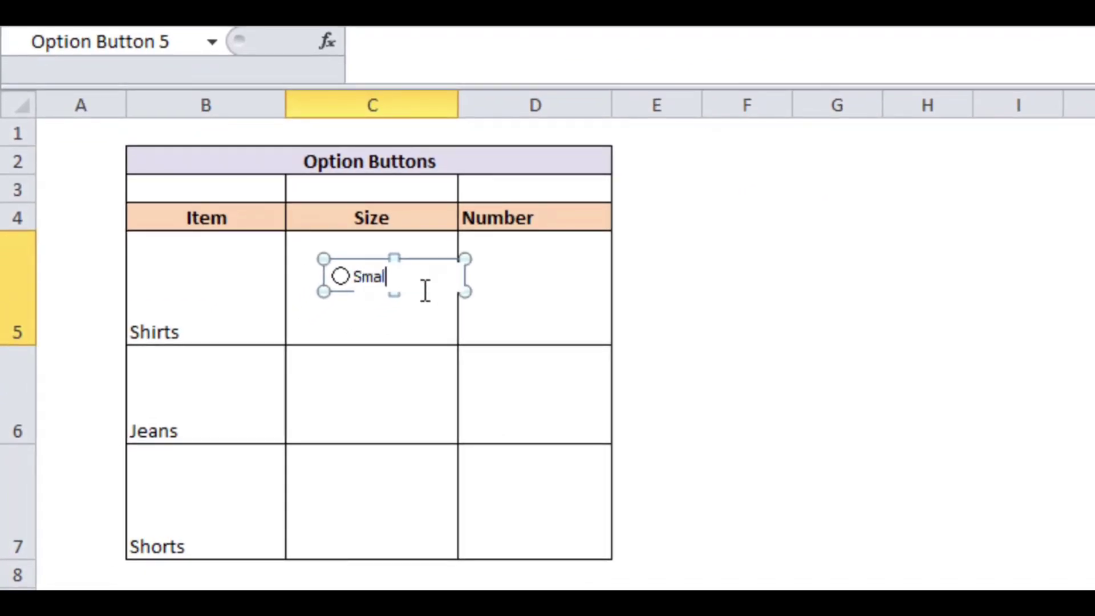
pyautogui.click(359, 279)
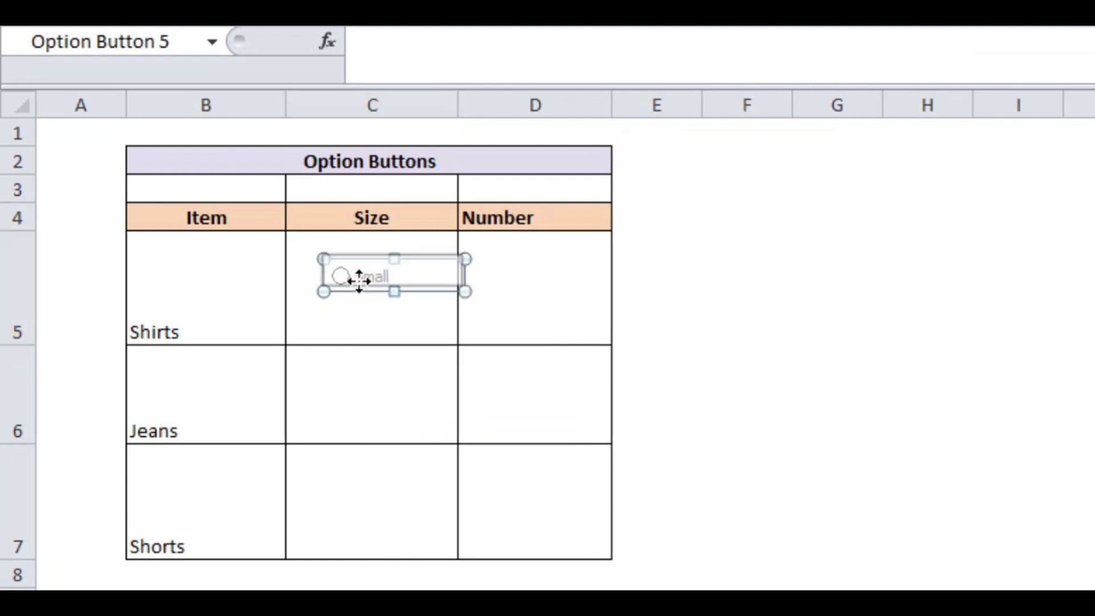
pyautogui.click(401, 328)
pyautogui.click(331, 262)
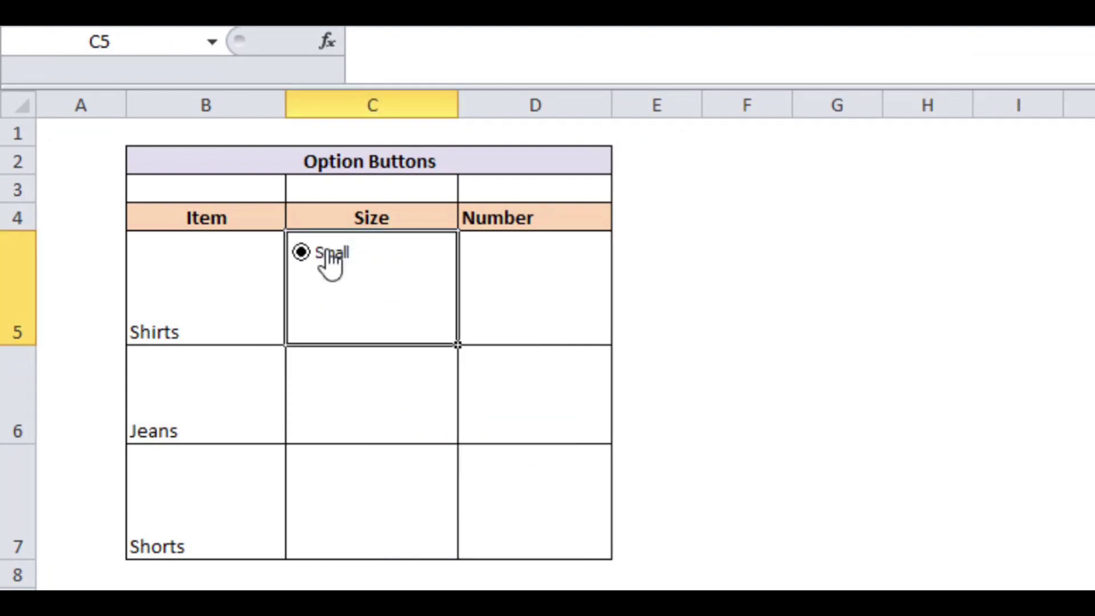
# - Format the Small button as Unchecked with cell link $D$5
pyautogui.rightClick(329, 253)
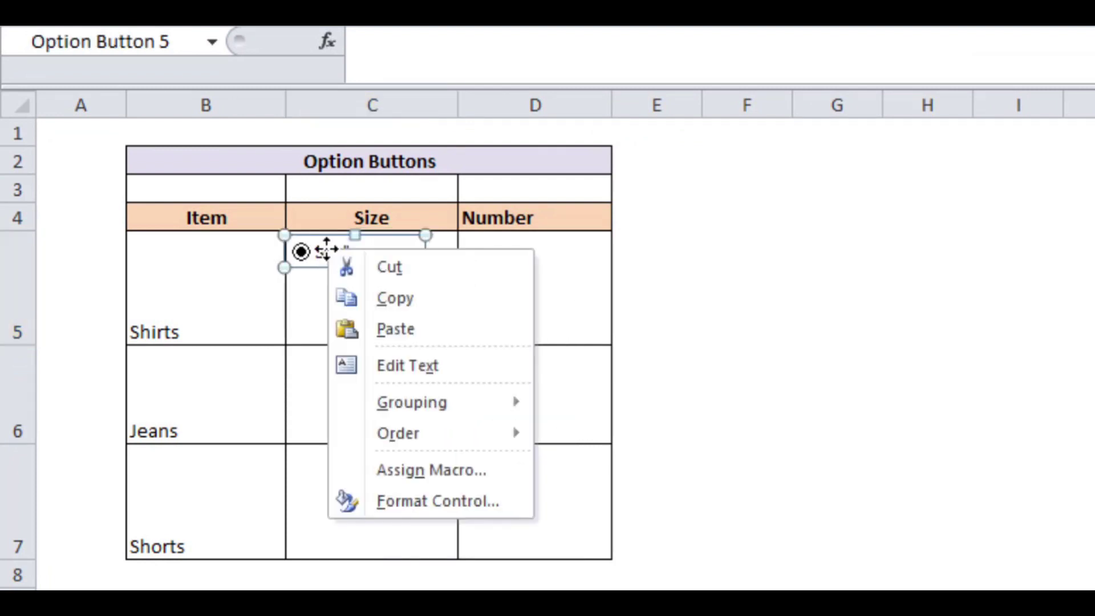
pyautogui.click(451, 502)
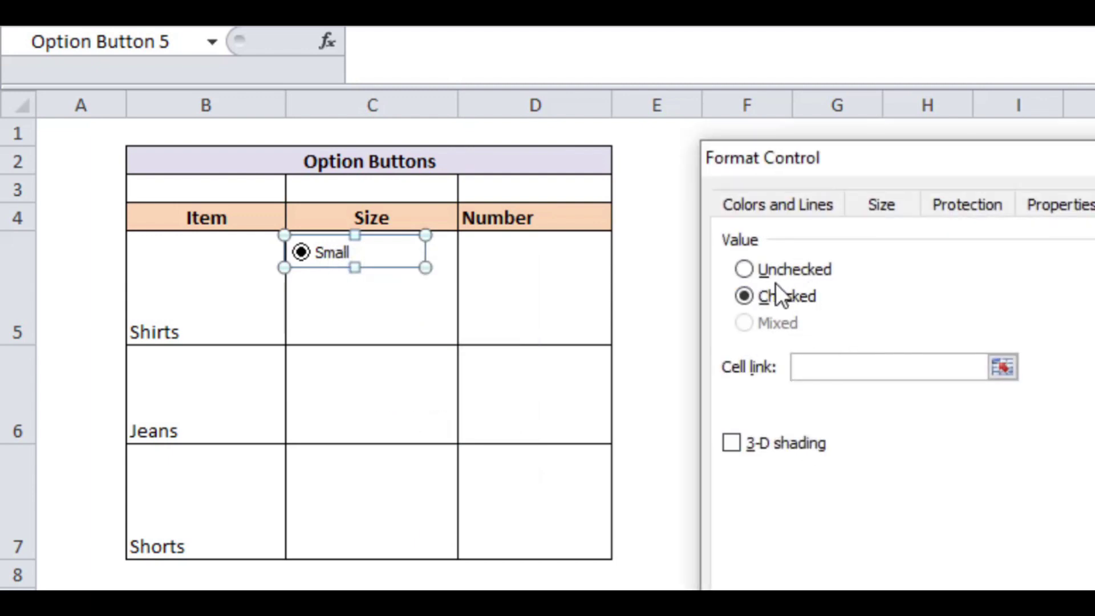
pyautogui.click(793, 270)
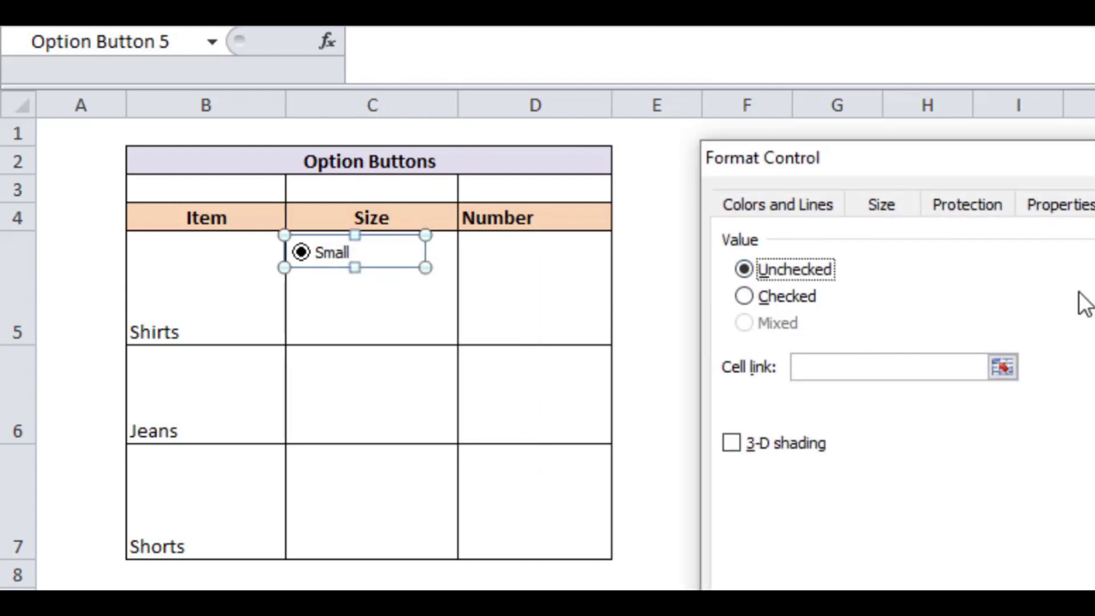
pyautogui.click(1003, 366)
pyautogui.click(589, 300)
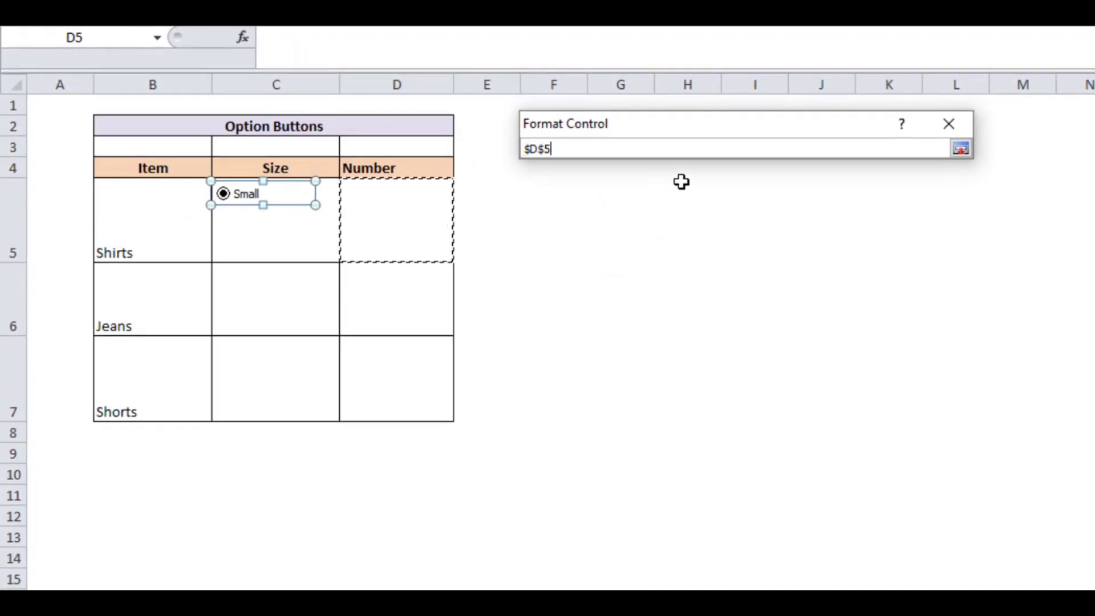
pyautogui.click(961, 148)
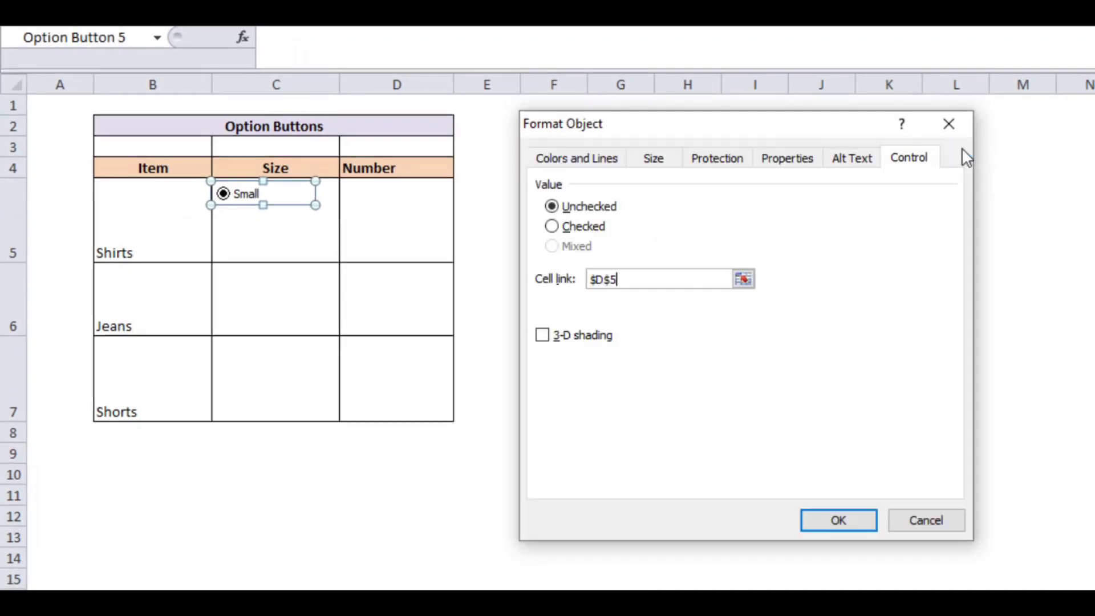
pyautogui.click(842, 513)
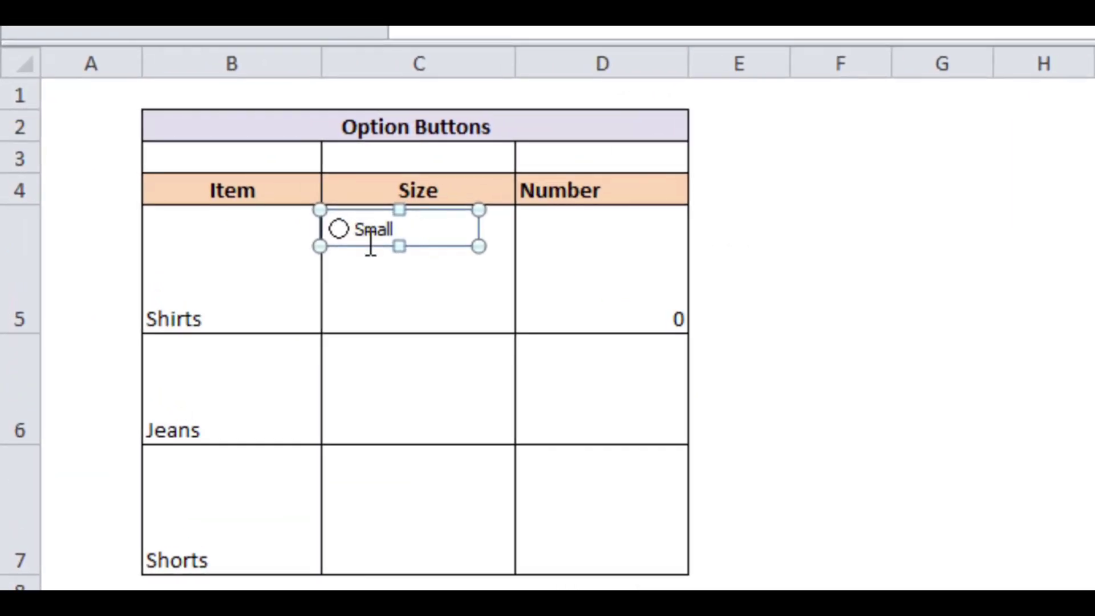
# - Duplicate the Small button, move the copy lower and relabel it 'Medium'
pyautogui.hotkey('ctrl', 'd')
pyautogui.hotkey('ctrl', 'd')
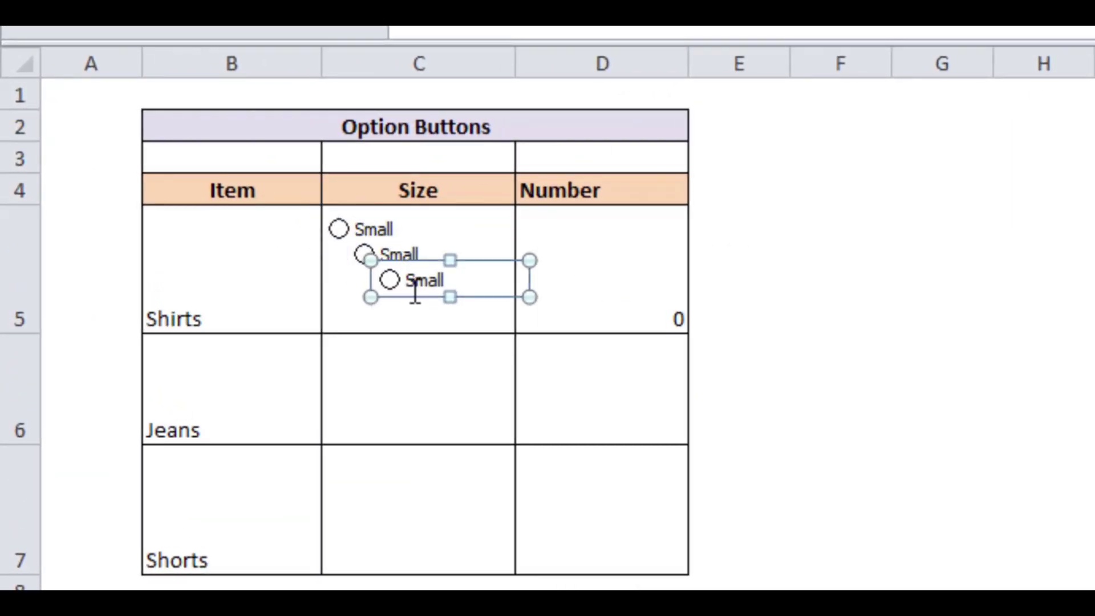
pyautogui.moveTo(416, 286); pyautogui.dragTo(370, 315)
pyautogui.rightClick(394, 273)
pyautogui.click(489, 393)
pyautogui.hotkey('ctrl', 'a')
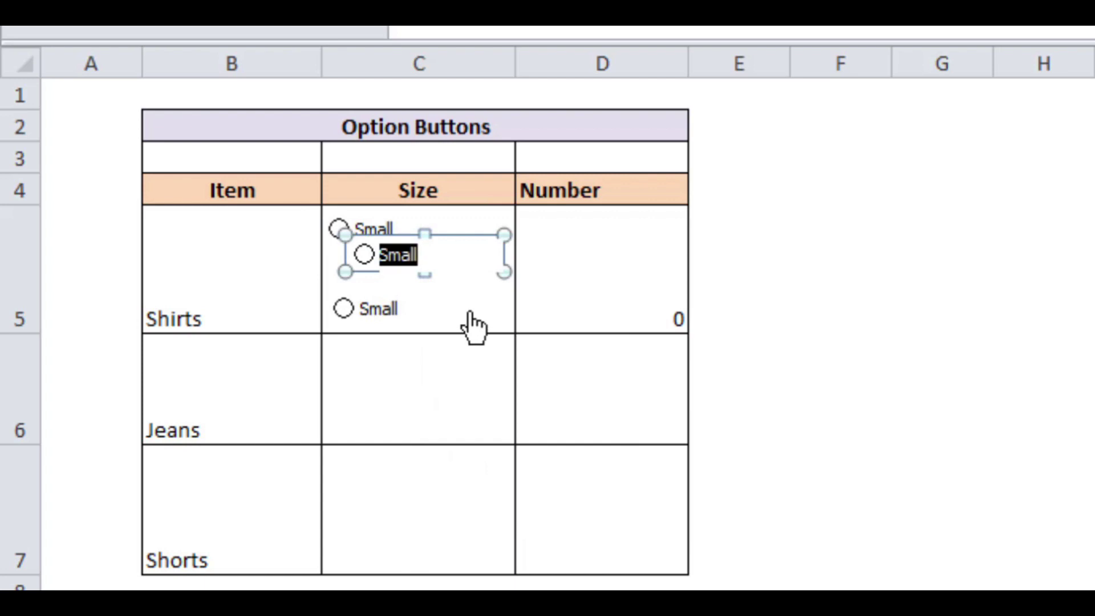
pyautogui.write('Medium')
# - Relabel the lower option button copy 'Large'
pyautogui.rightClick(380, 305)
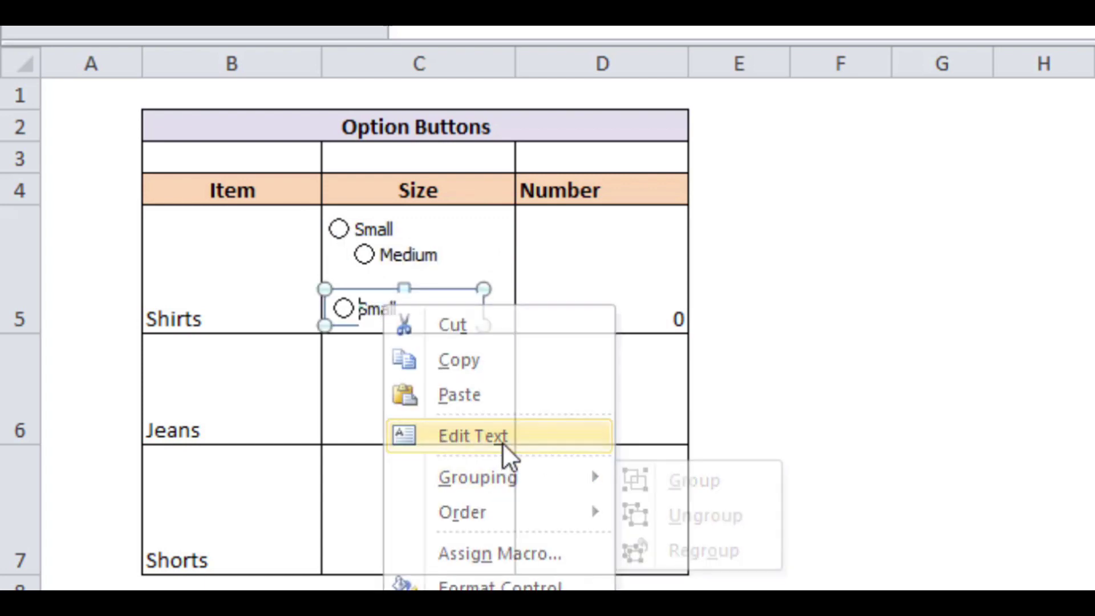
pyautogui.click(502, 440)
pyautogui.write('Large')
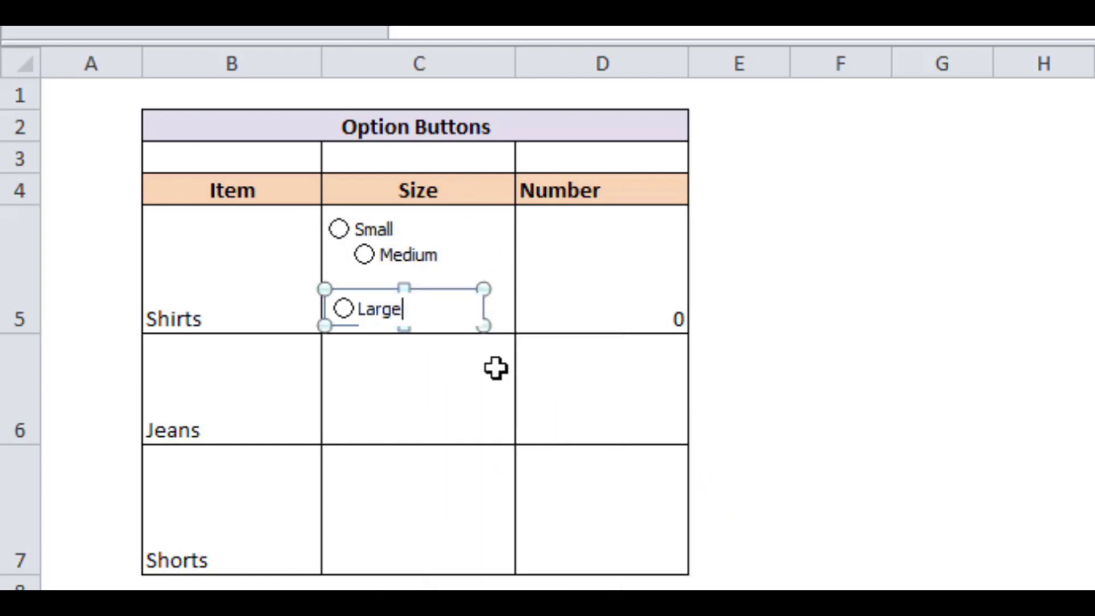
# - Stack the Medium and Large buttons in a column directly below Small
pyautogui.rightClick(400, 261)
pyautogui.press('Escape')
pyautogui.moveTo(383, 239); pyautogui.dragTo(369, 286)
pyautogui.rightClick(372, 319)
pyautogui.press('Escape')
pyautogui.click(778, 279)
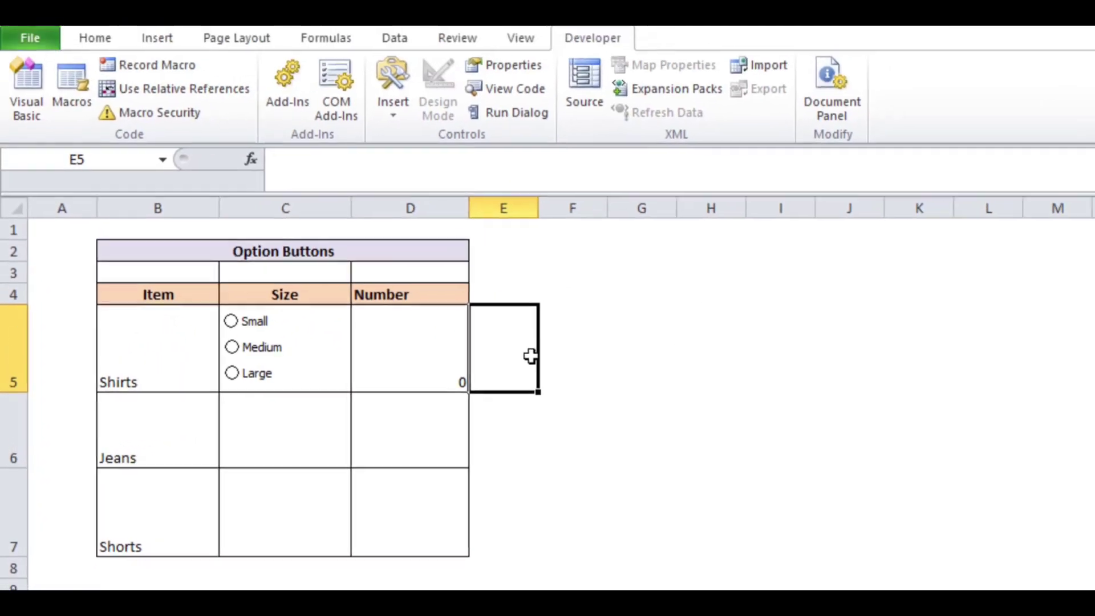
# - Choose Small then Medium, making D5 show 1 and then 2
pyautogui.click(231, 322)
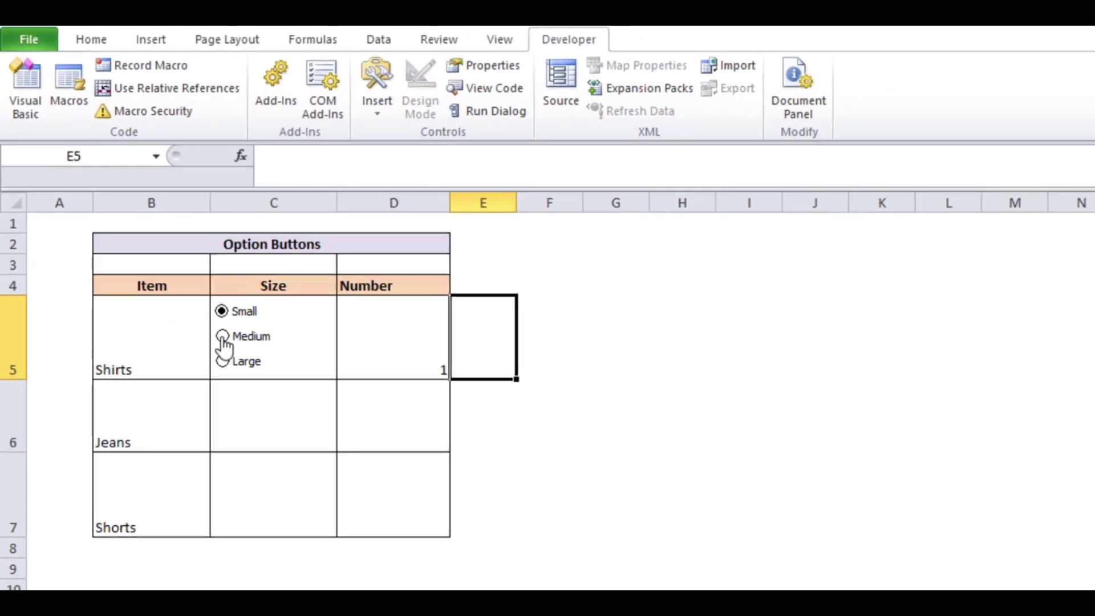
pyautogui.click(231, 348)
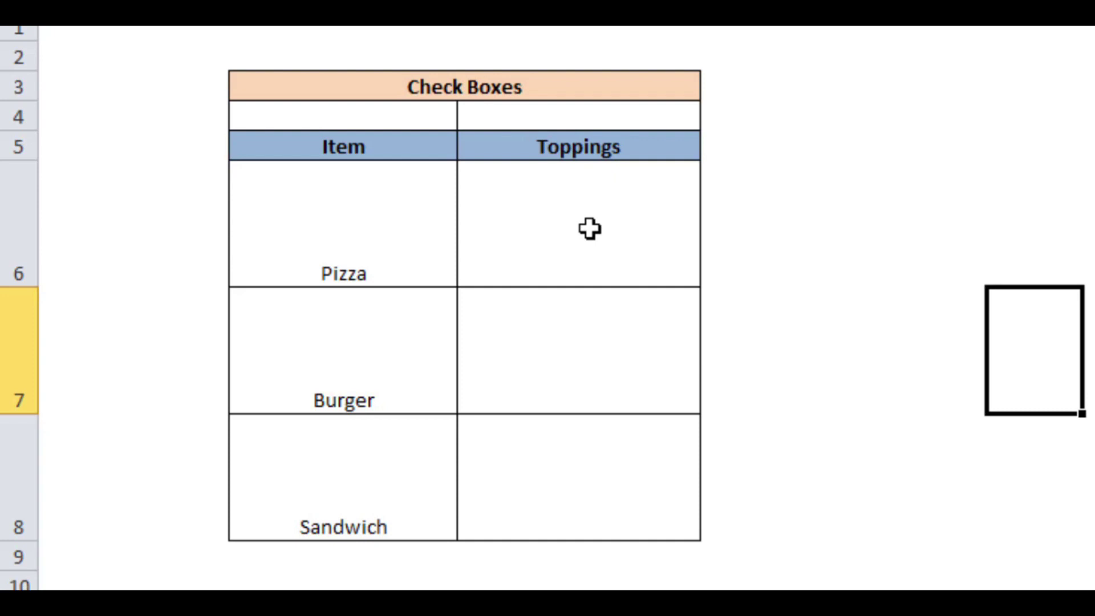
# - Insert a Form Control check box in Pizza's toppings cell D6, corner it, and label it 'Small'
pyautogui.click(590, 229)
pyautogui.click(544, 38)
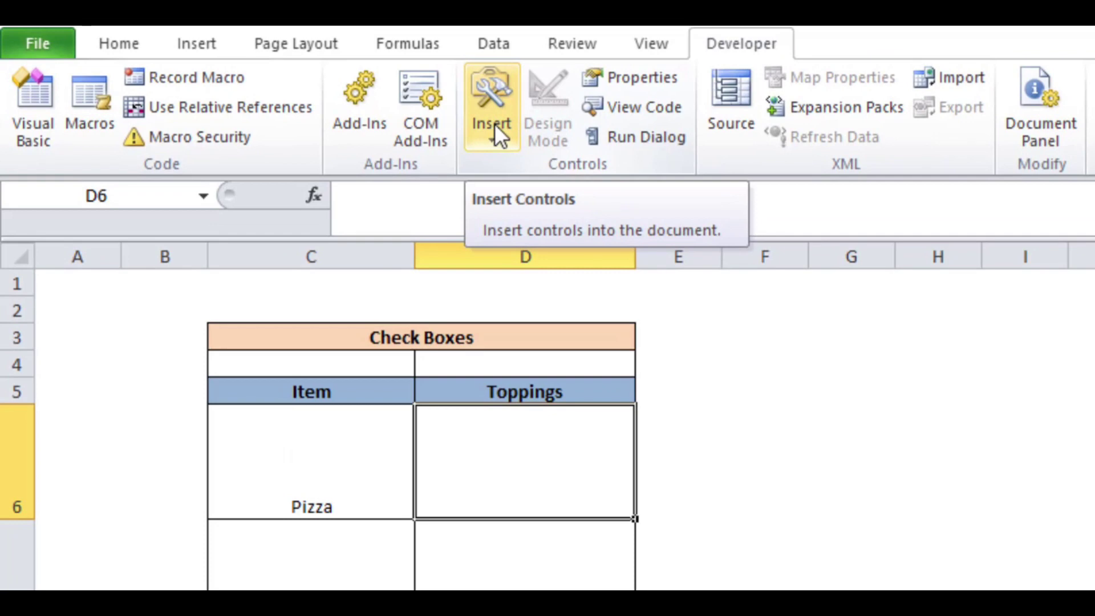
pyautogui.click(365, 103)
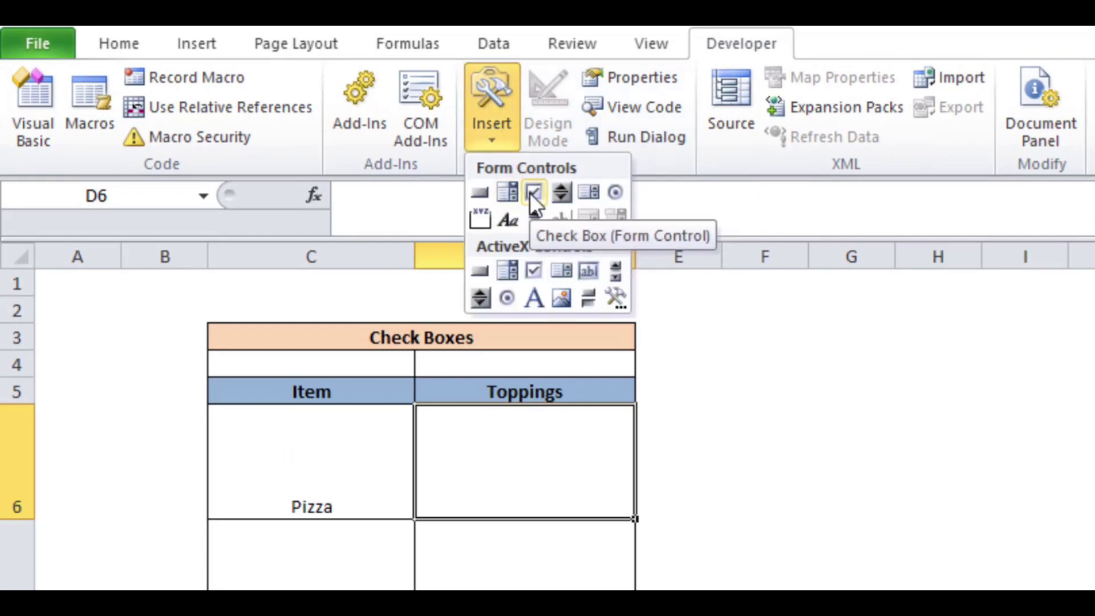
pyautogui.click(531, 194)
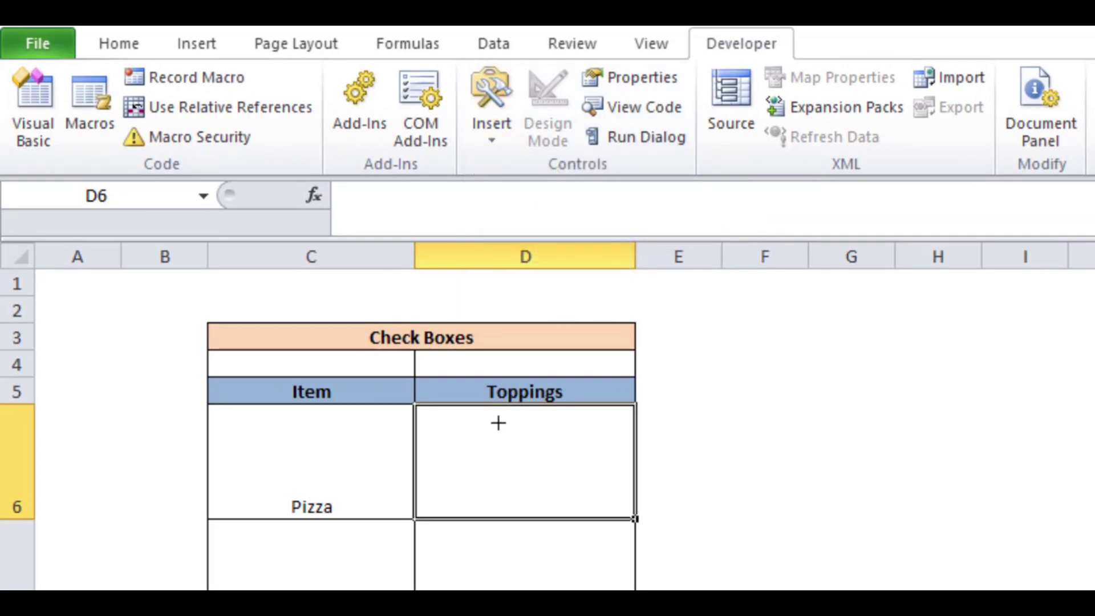
pyautogui.click(498, 423)
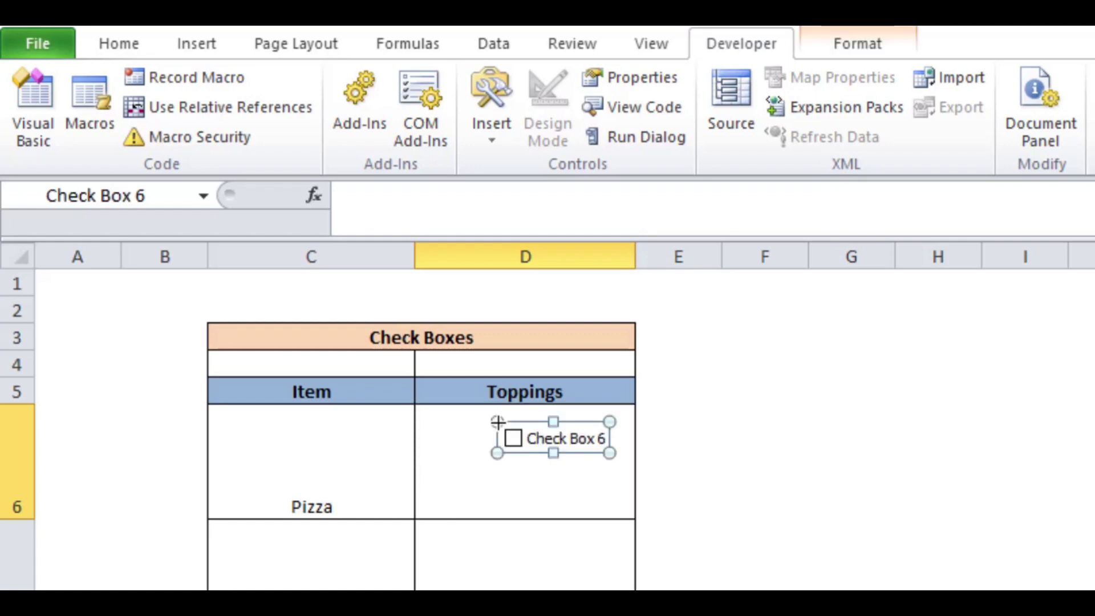
pyautogui.moveTo(533, 422); pyautogui.dragTo(636, 543)
pyautogui.write('Small')
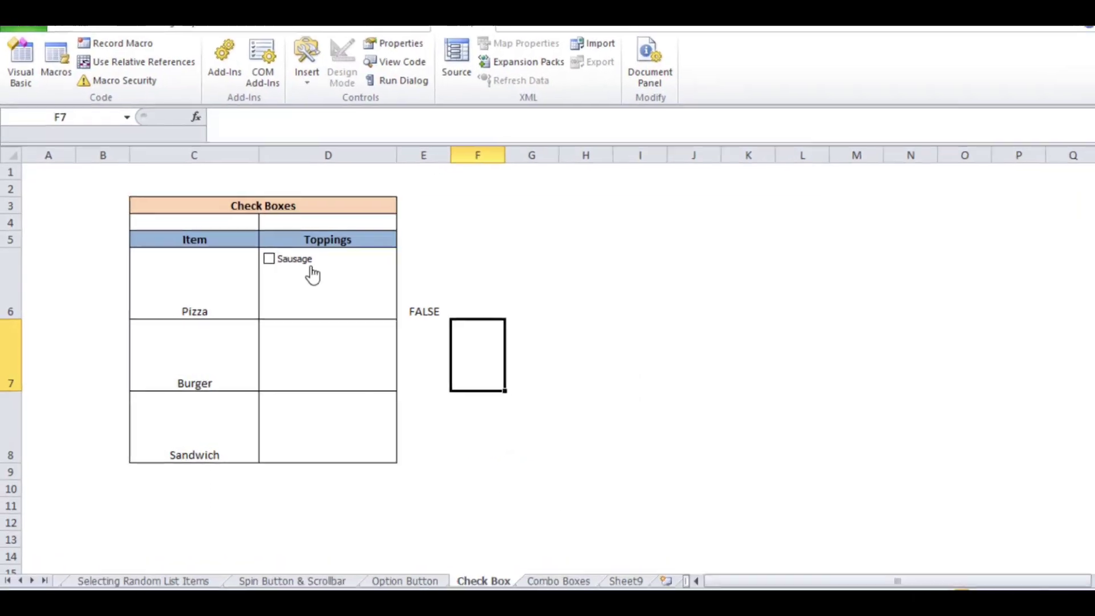
# - Duplicate the Sausage check box and line the copies up in a column in D6
pyautogui.rightClick(410, 258)
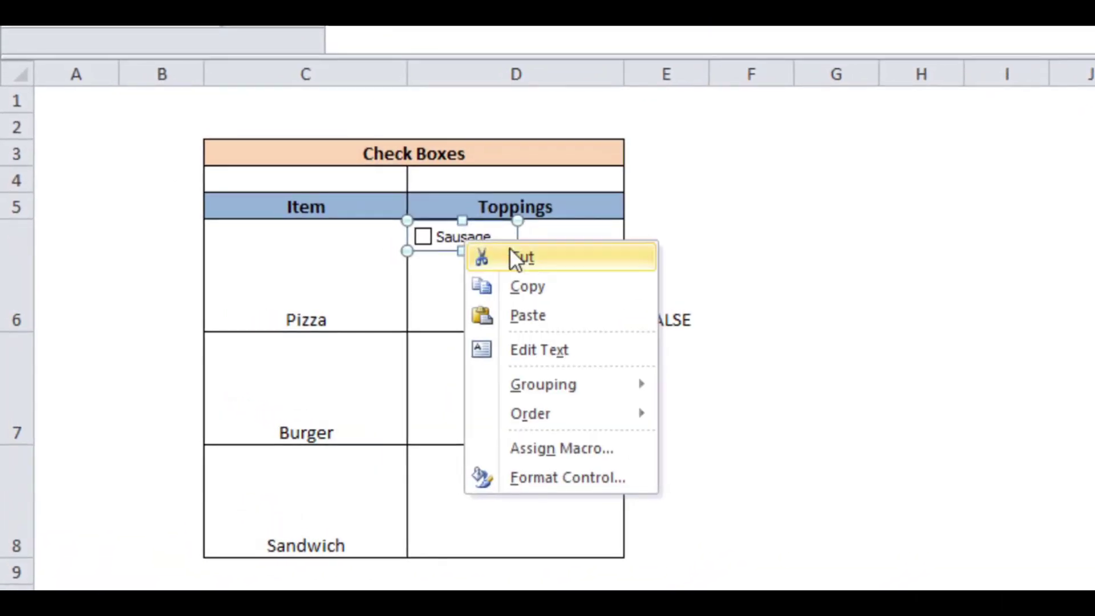
pyautogui.press('Escape')
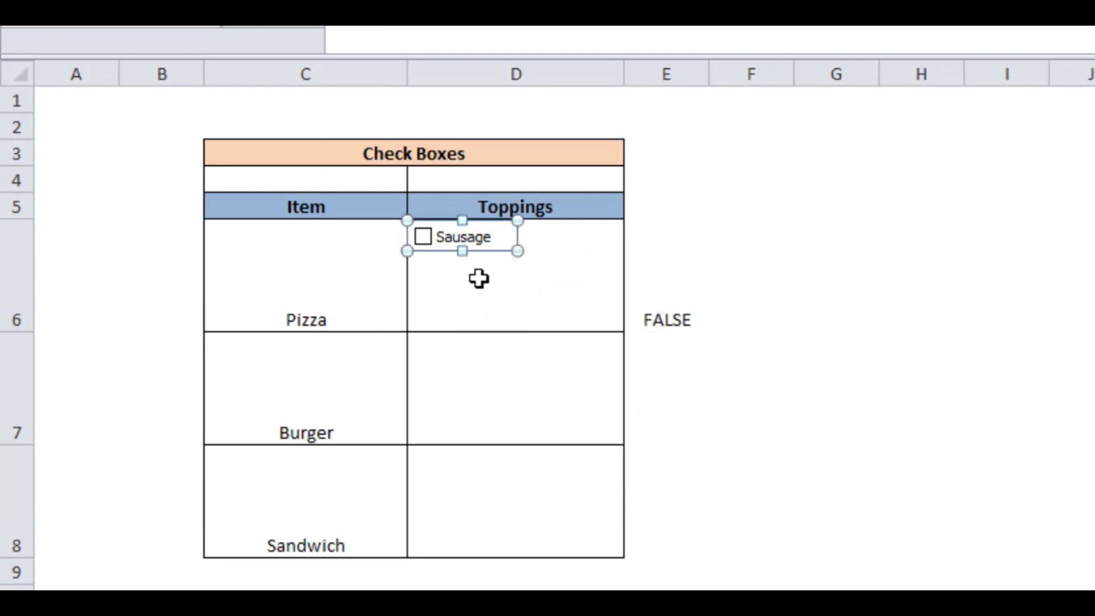
pyautogui.hotkey('ctrl', 'd')
pyautogui.hotkey('ctrl', 'd')
pyautogui.hotkey('ctrl', 'd')
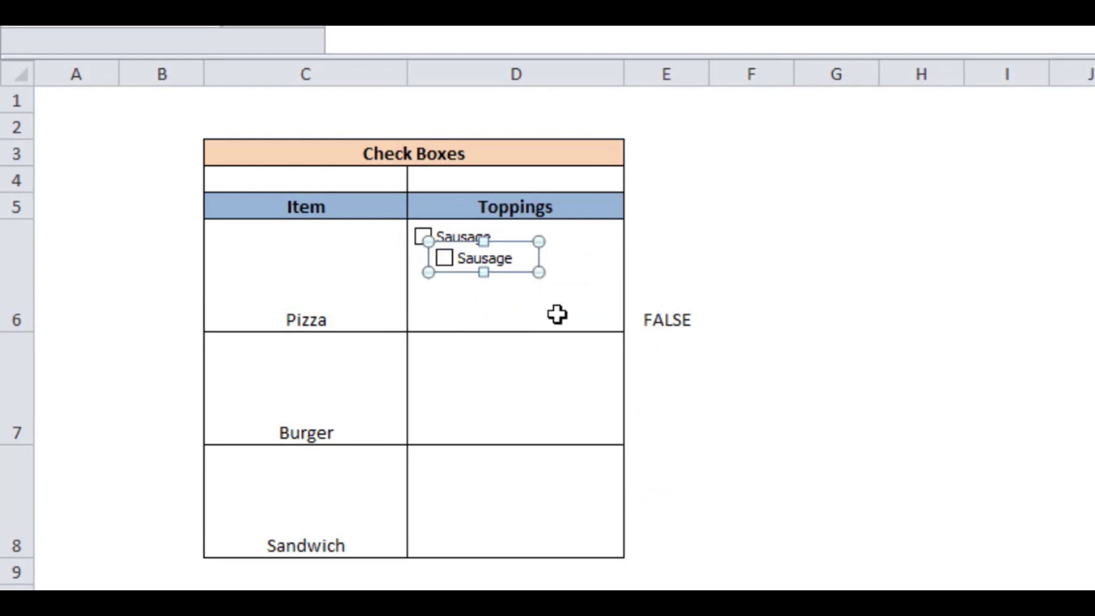
pyautogui.moveTo(517, 300); pyautogui.dragTo(449, 314)
pyautogui.rightClick(485, 280)
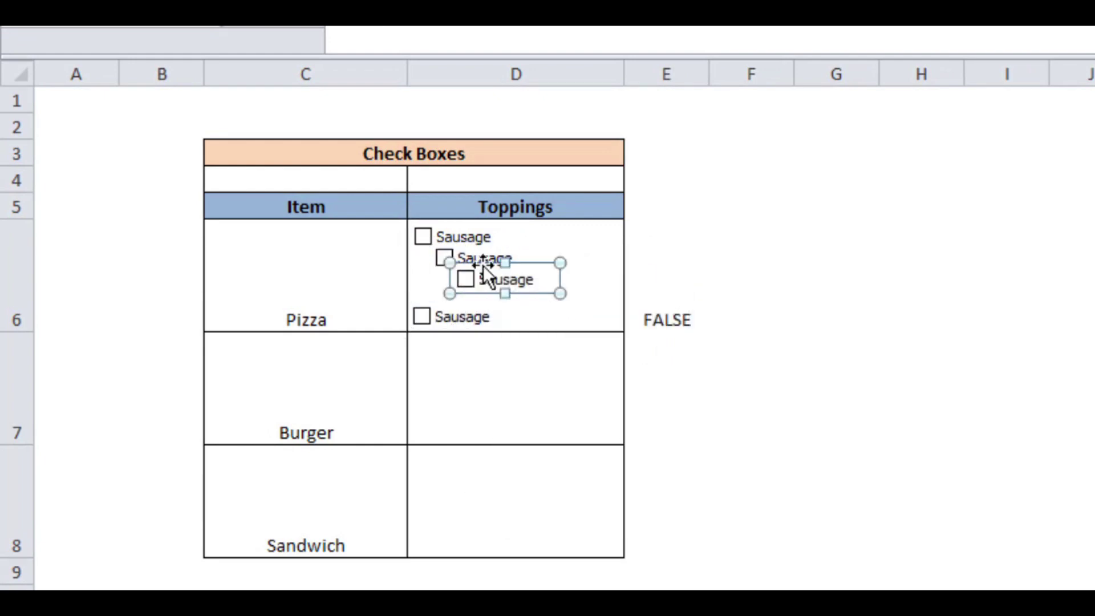
pyautogui.moveTo(485, 279); pyautogui.dragTo(443, 294)
pyautogui.moveTo(506, 260); pyautogui.dragTo(485, 264)
# - Relabel the second and third check boxes 'Peperoni' and 'mushrooms'
pyautogui.rightClick(485, 264)
pyautogui.click(562, 373)
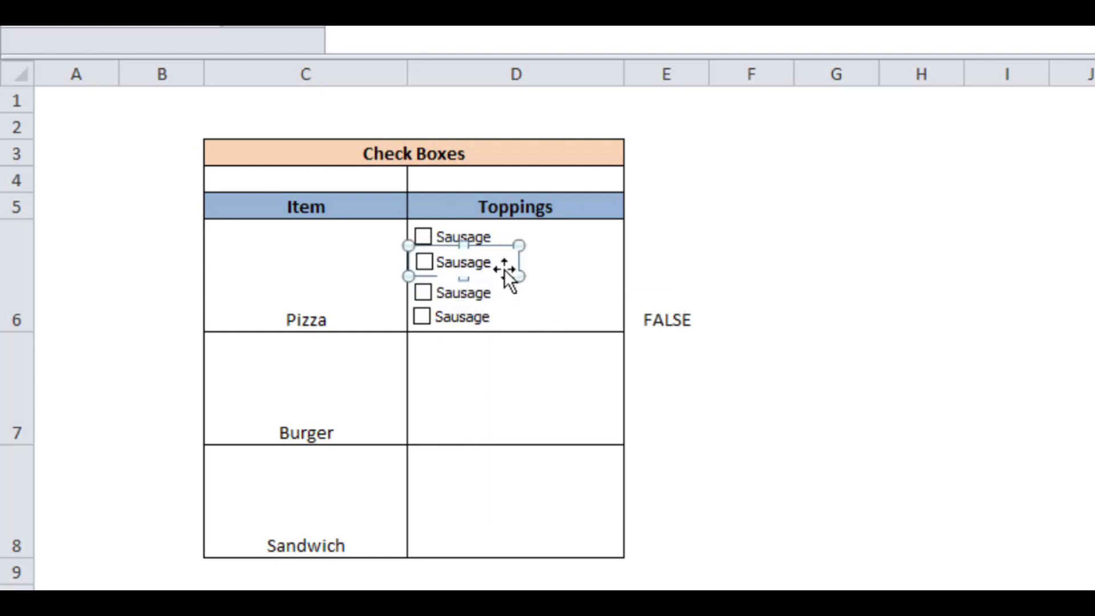
pyautogui.hotkey('ctrl', 'a')
pyautogui.write('Peperoni')
pyautogui.rightClick(484, 294)
pyautogui.click(555, 400)
pyautogui.hotkey('ctrl', 'a')
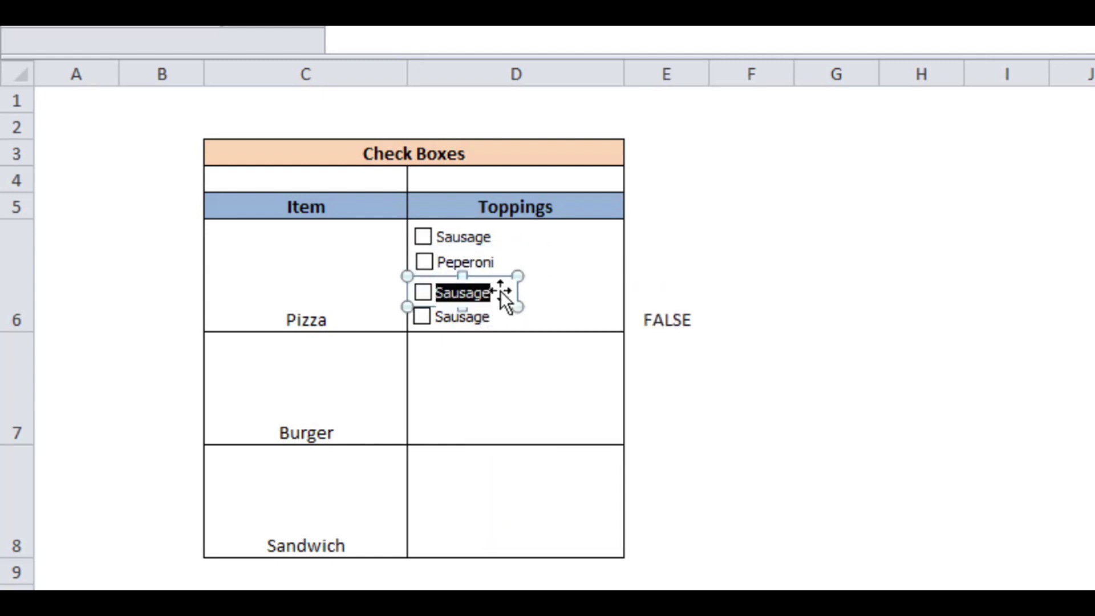
pyautogui.write('mushrooms')
# - Relabel the fourth check box 'Onions' and move to the Combo Boxes sheet
pyautogui.rightClick(458, 324)
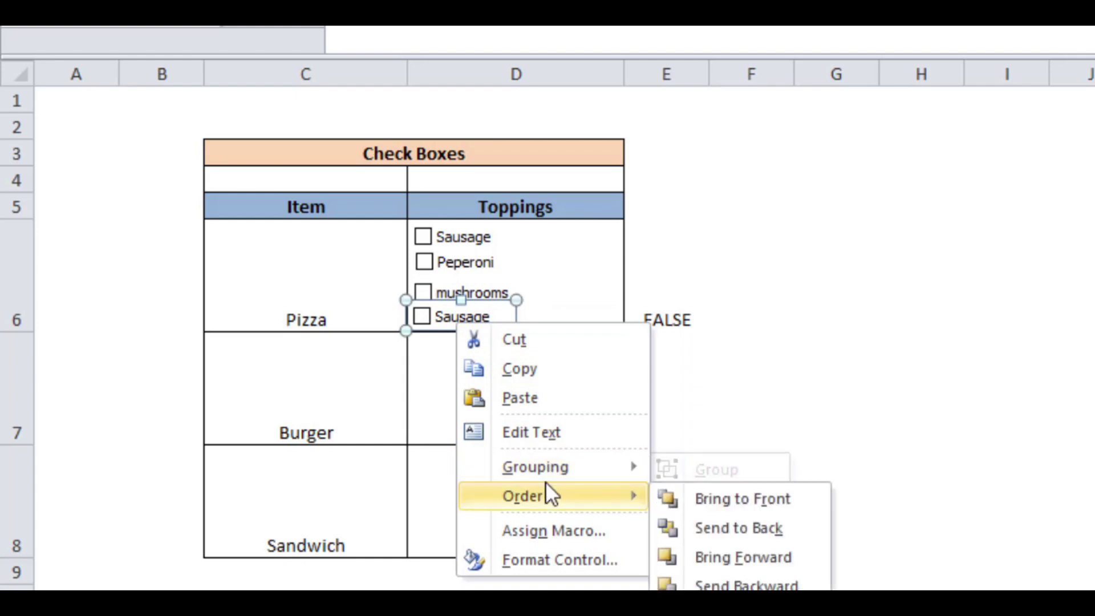
pyautogui.click(576, 433)
pyautogui.hotkey('ctrl', 'a')
pyautogui.write('O')
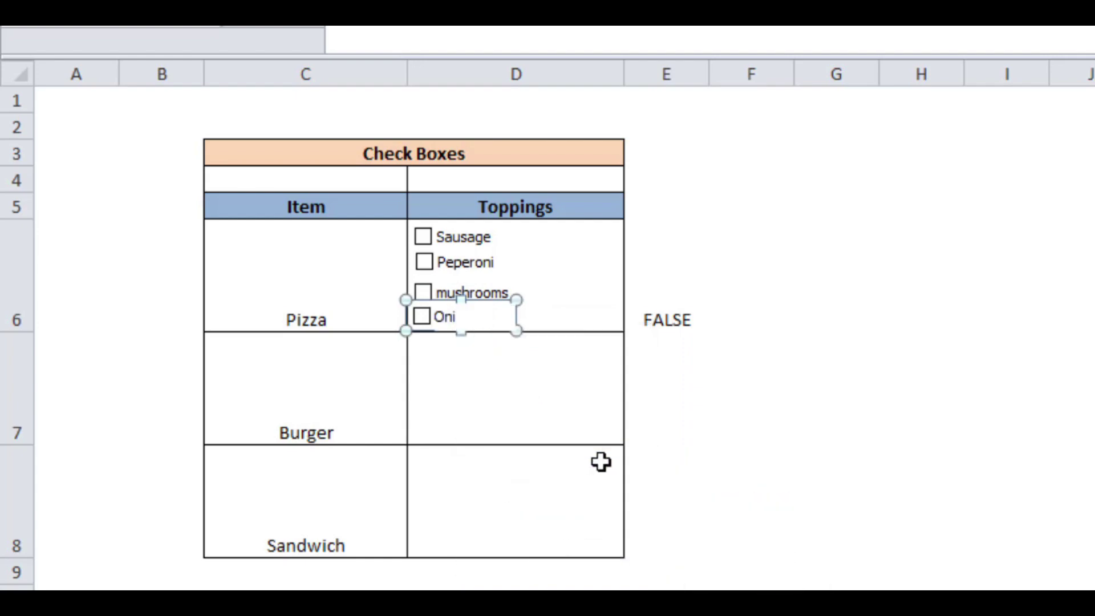
pyautogui.click(681, 270)
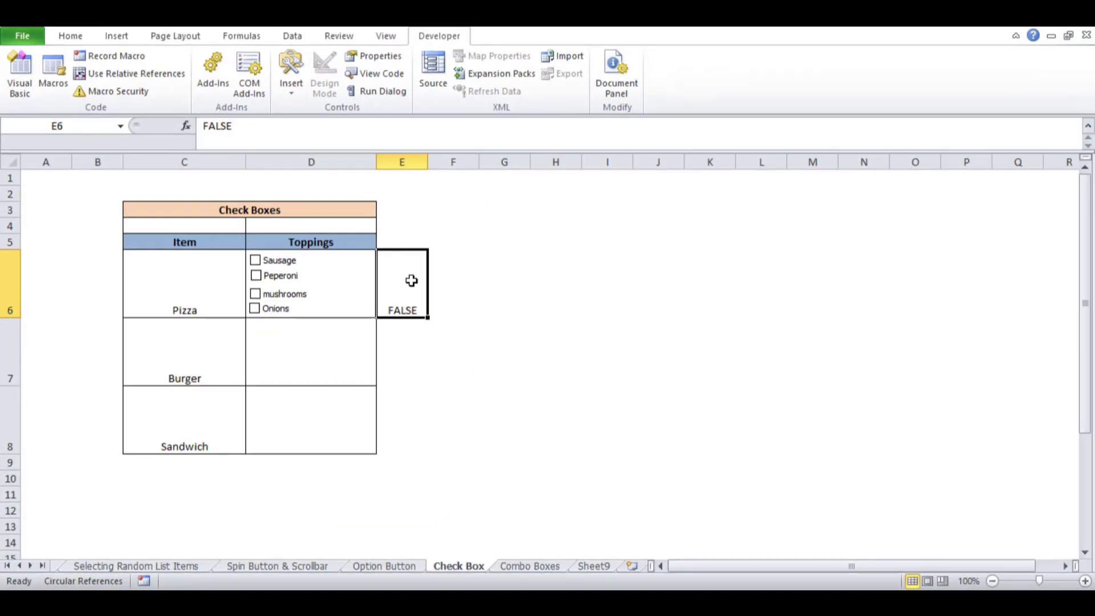
pyautogui.hotkey('ctrl', 'pagedown')
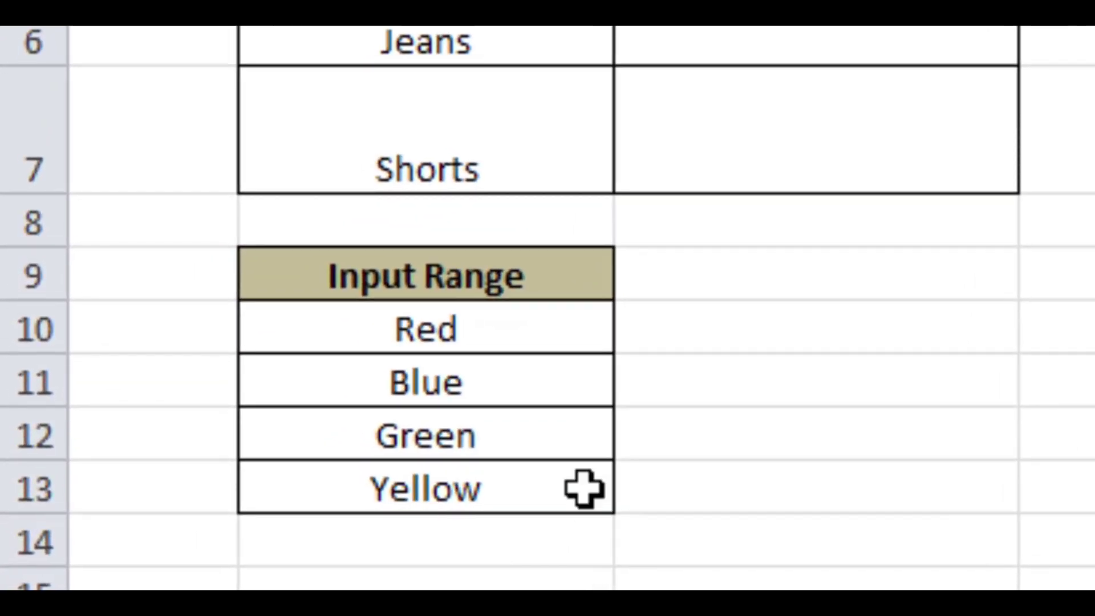
# - Draw a Form Control combo box in the Color cell beside T-Shirt
pyautogui.moveTo(399, 274); pyautogui.dragTo(432, 502)
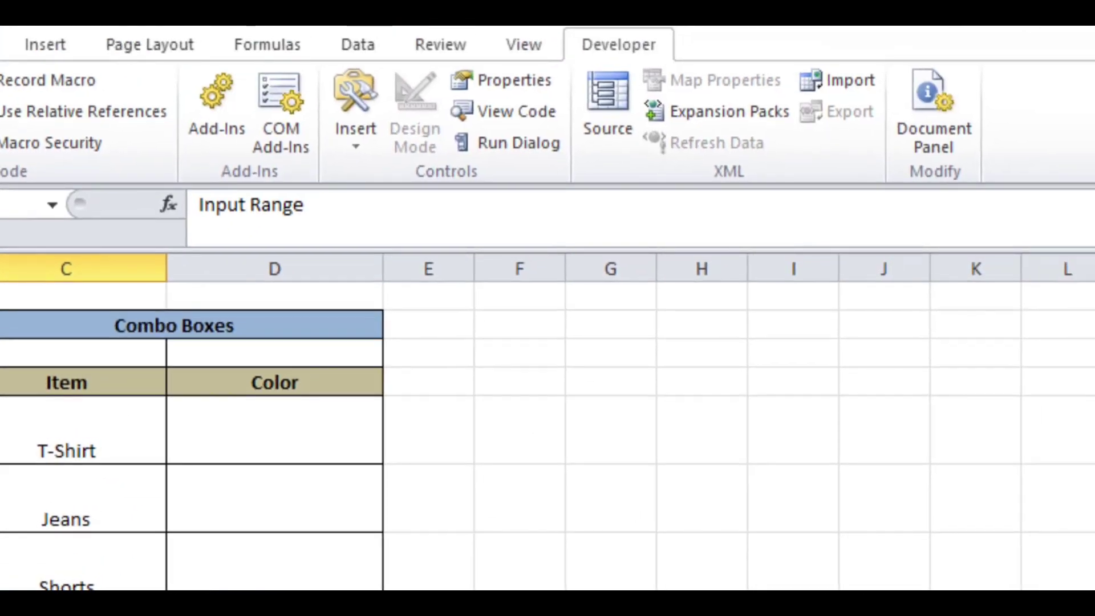
pyautogui.click(274, 429)
pyautogui.click(334, 122)
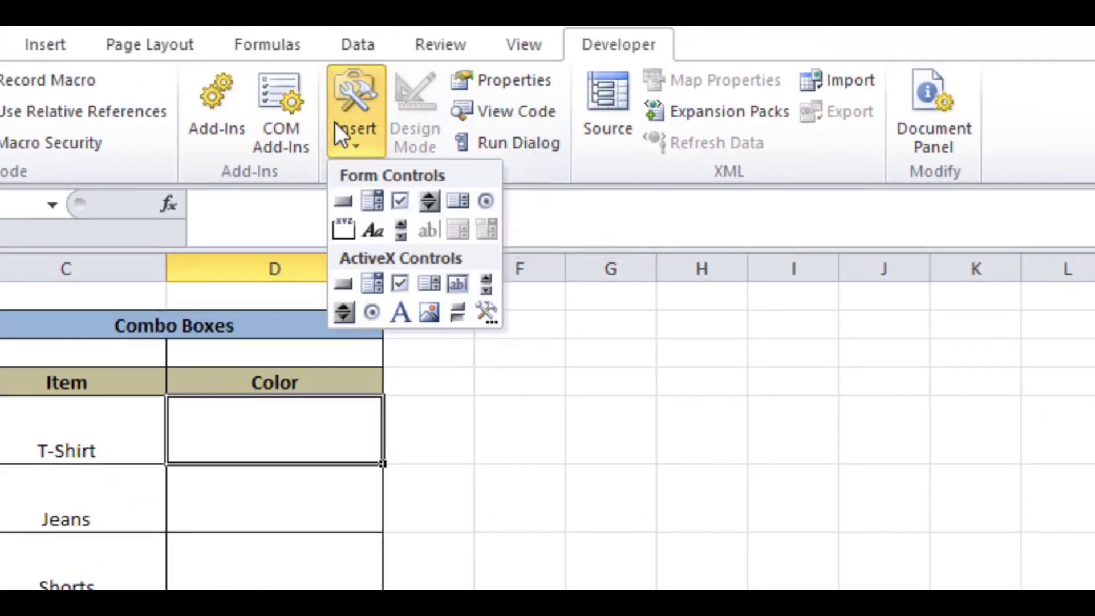
pyautogui.click(376, 205)
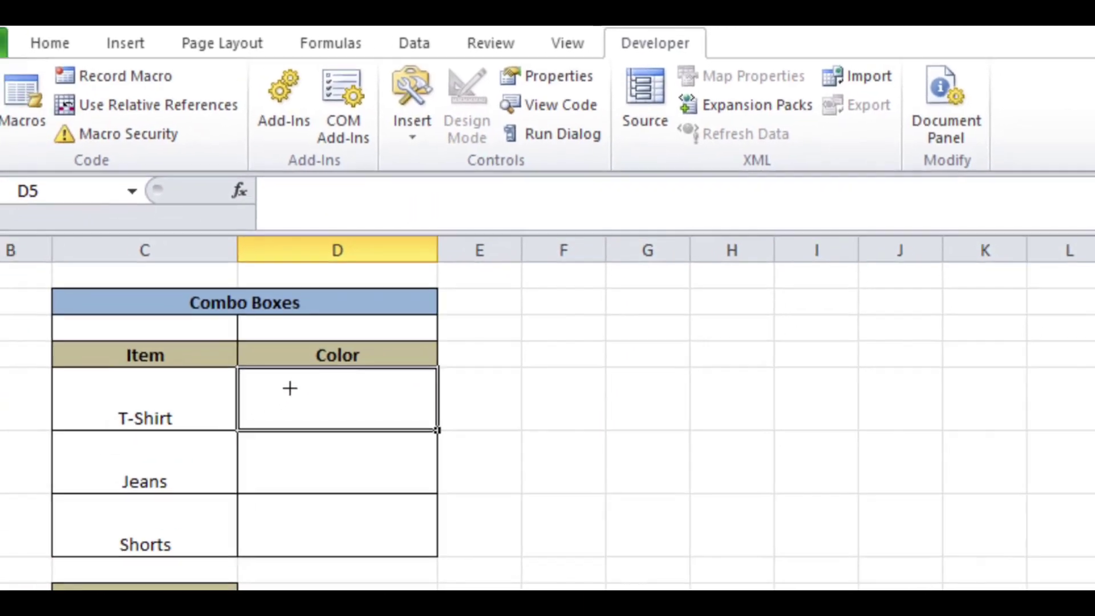
pyautogui.moveTo(223, 417); pyautogui.dragTo(360, 554)
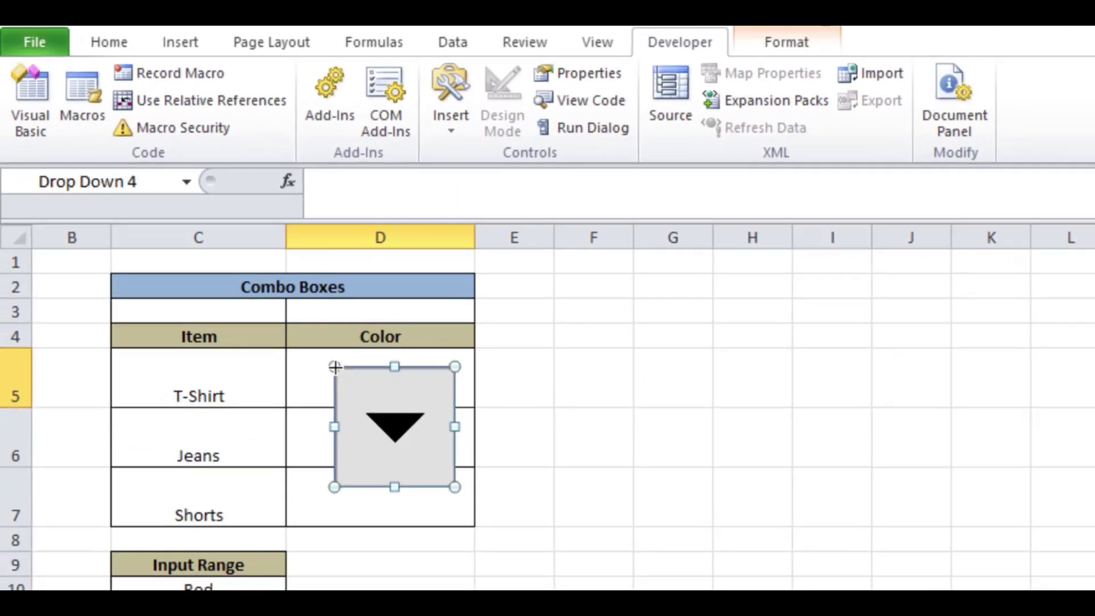
# - Resize the combo box to fit cell D5 and bring up its Format Control settings
pyautogui.moveTo(456, 427); pyautogui.dragTo(502, 426)
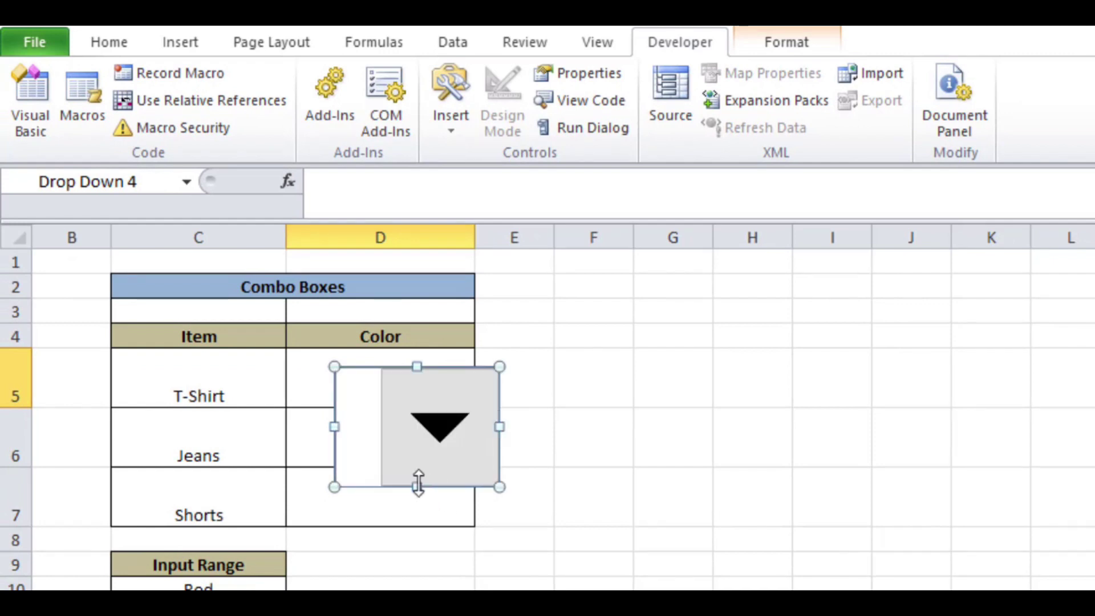
pyautogui.moveTo(419, 482); pyautogui.dragTo(428, 393)
pyautogui.moveTo(500, 392); pyautogui.dragTo(397, 361)
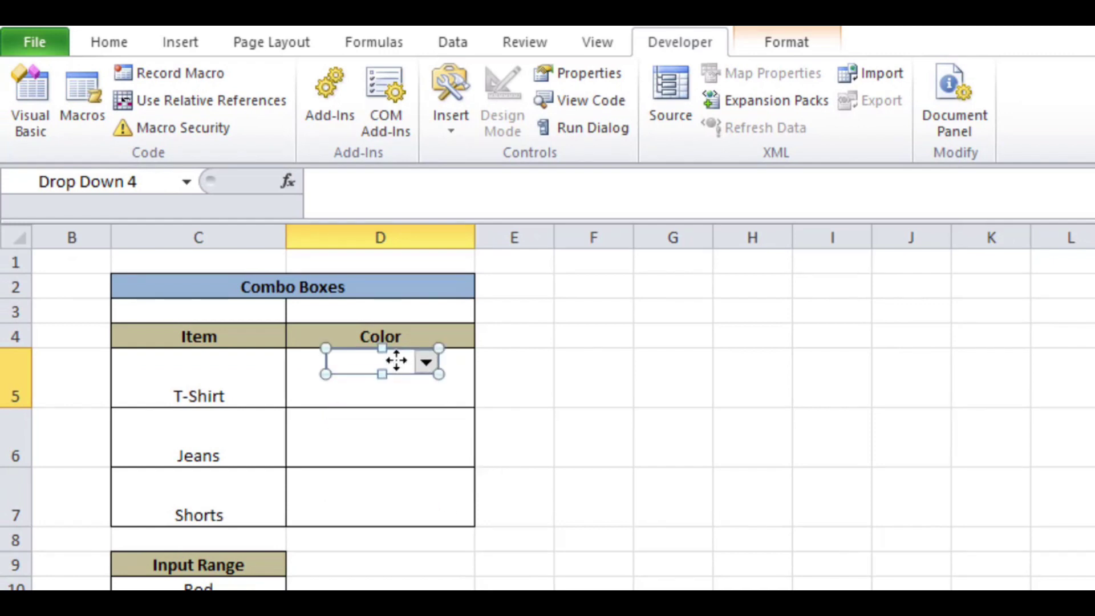
pyautogui.rightClick(397, 361)
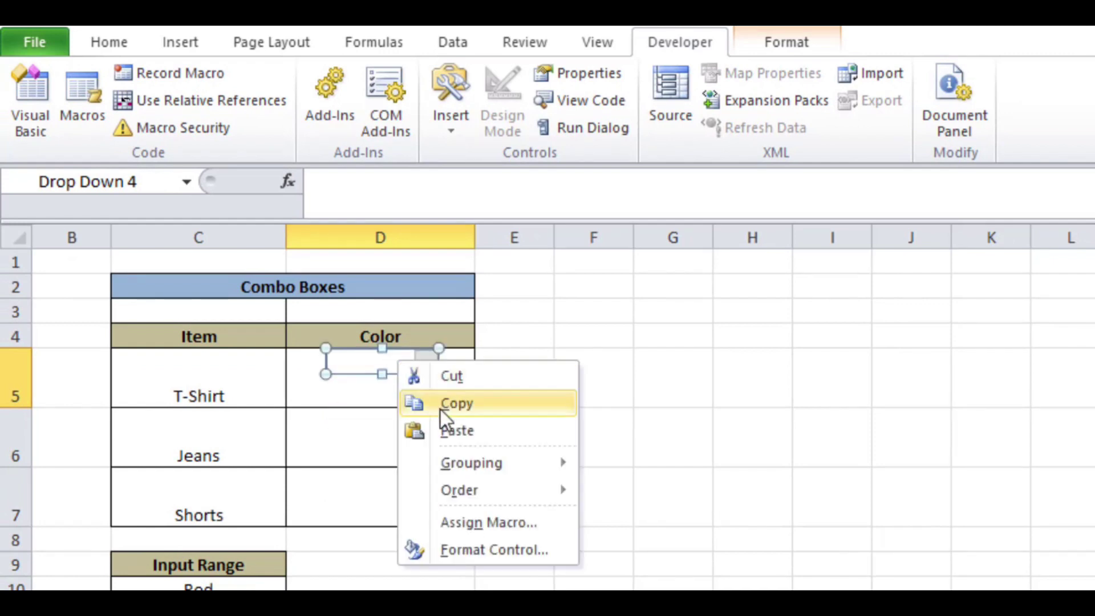
pyautogui.click(455, 552)
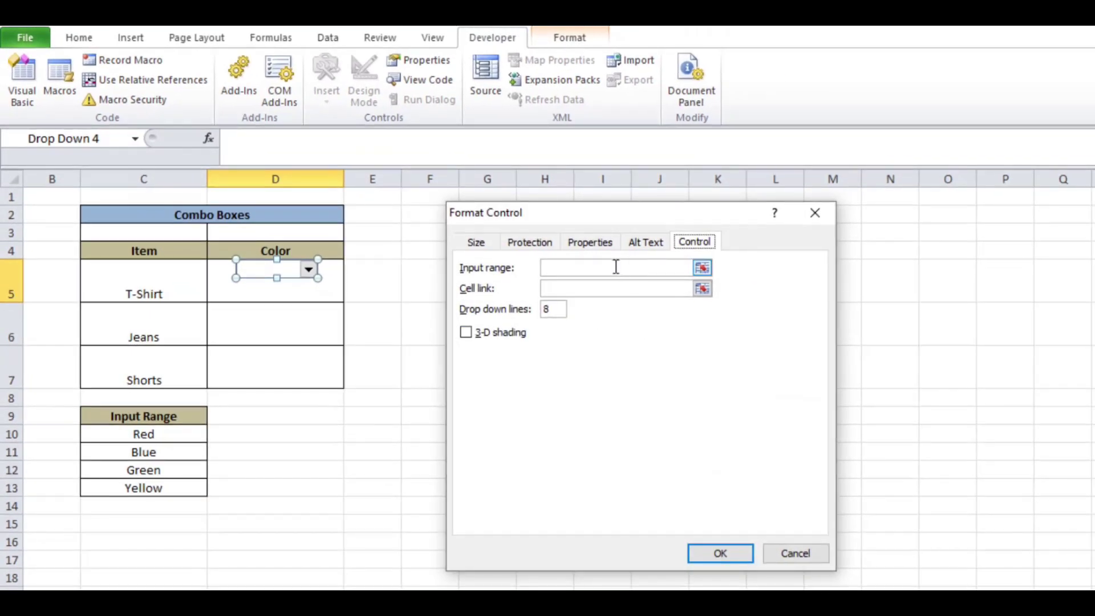
# - Give the T-Shirt combo box input range $C$10:$C$13 and cell link $D$5
pyautogui.click(702, 268)
pyautogui.moveTo(127, 433); pyautogui.dragTo(128, 486)
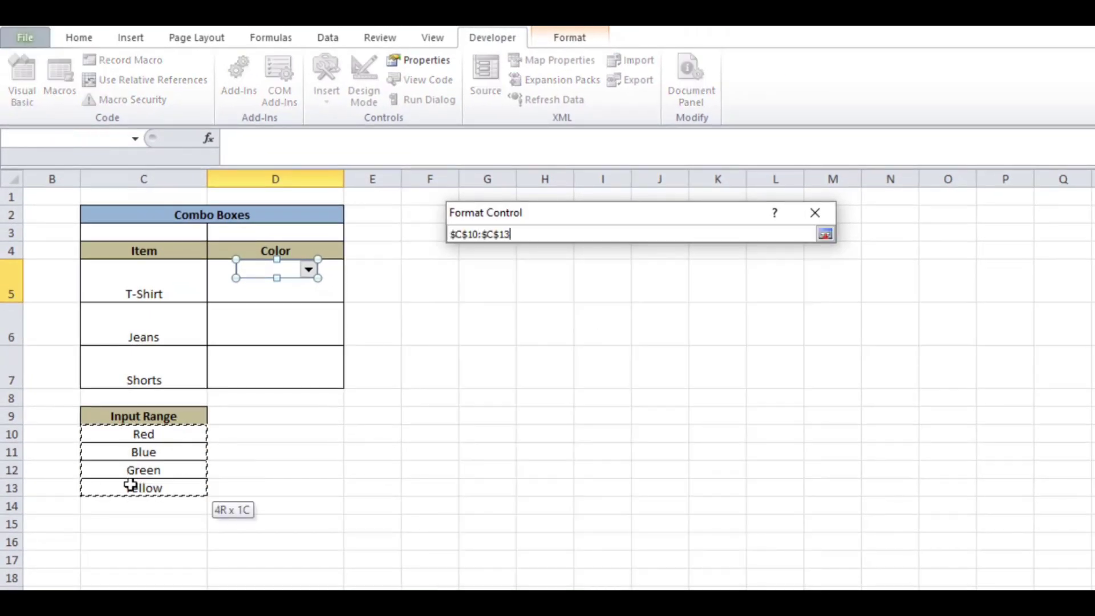
pyautogui.click(826, 234)
pyautogui.click(703, 288)
pyautogui.click(212, 291)
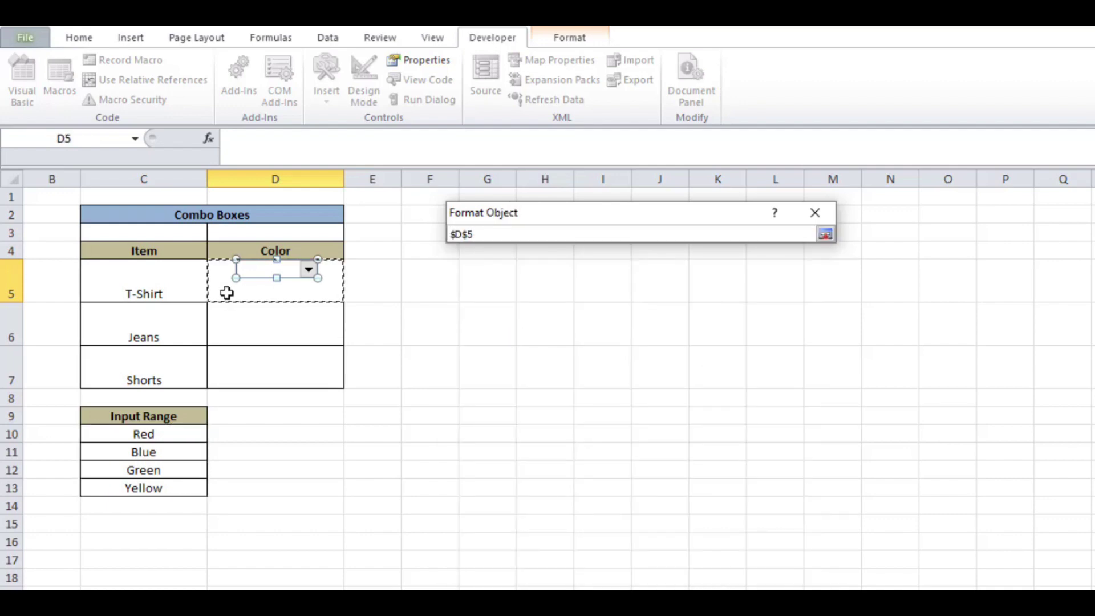
pyautogui.click(826, 234)
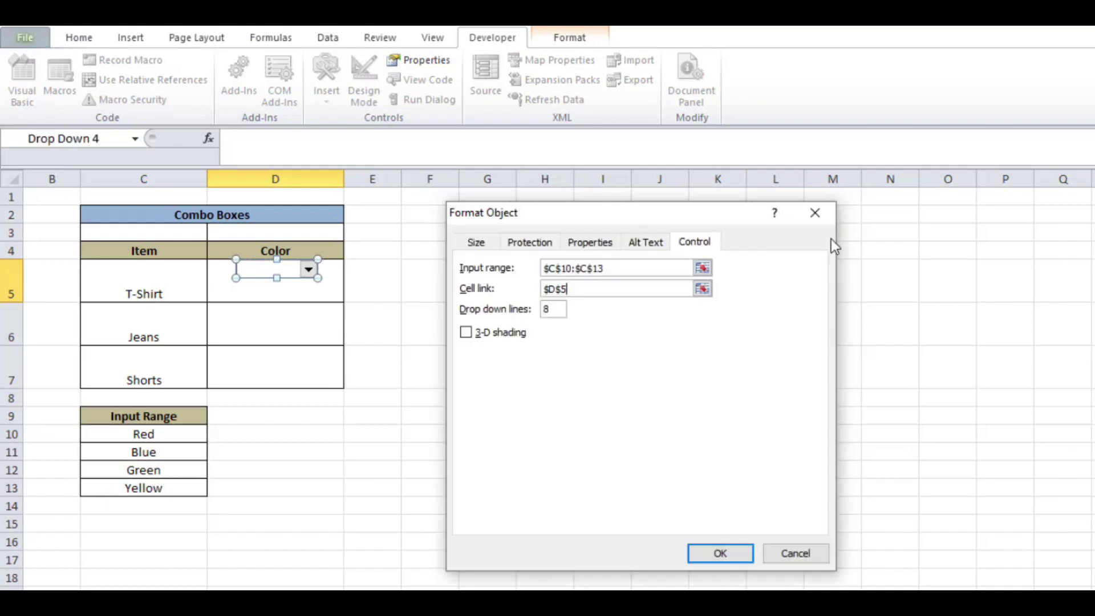
pyautogui.click(721, 553)
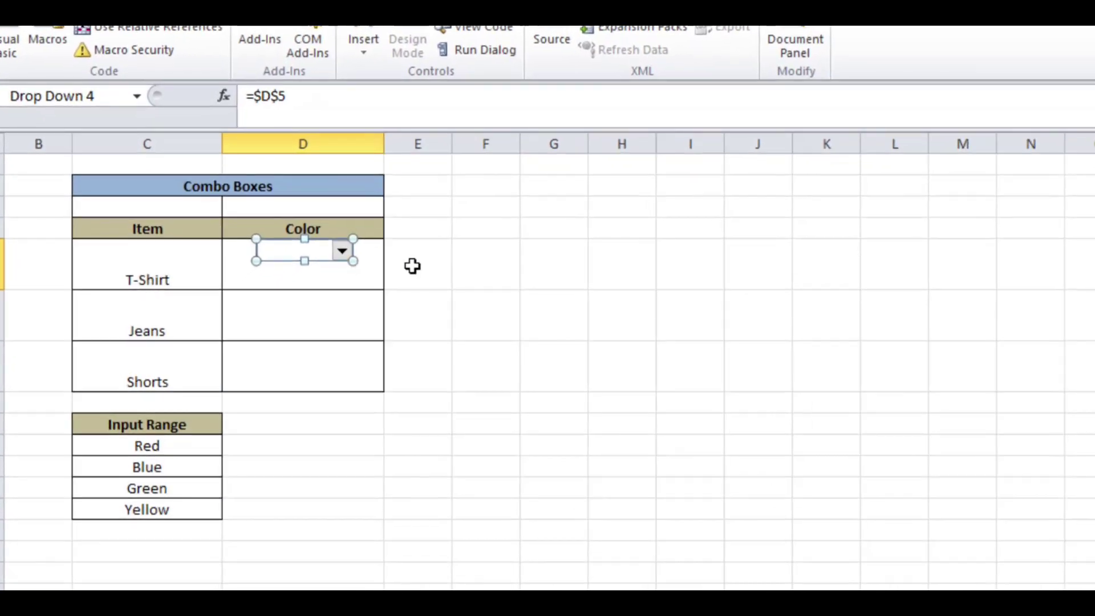
pyautogui.click(412, 266)
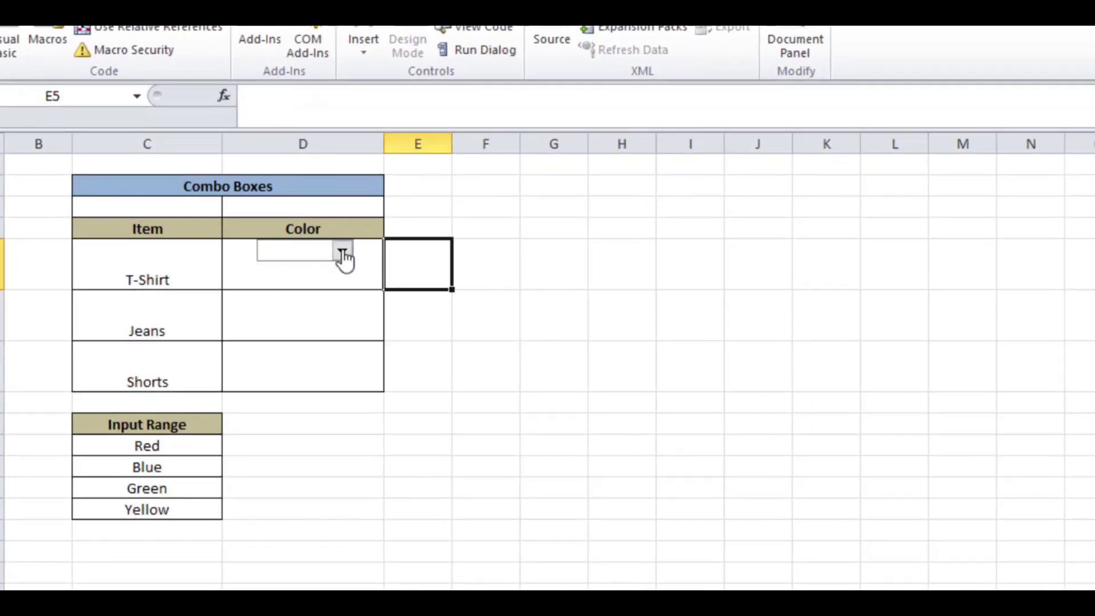
# - Pick Green, then Blue, then Yellow in the T-Shirt color drop-down, leaving D5 at 4
pyautogui.click(343, 255)
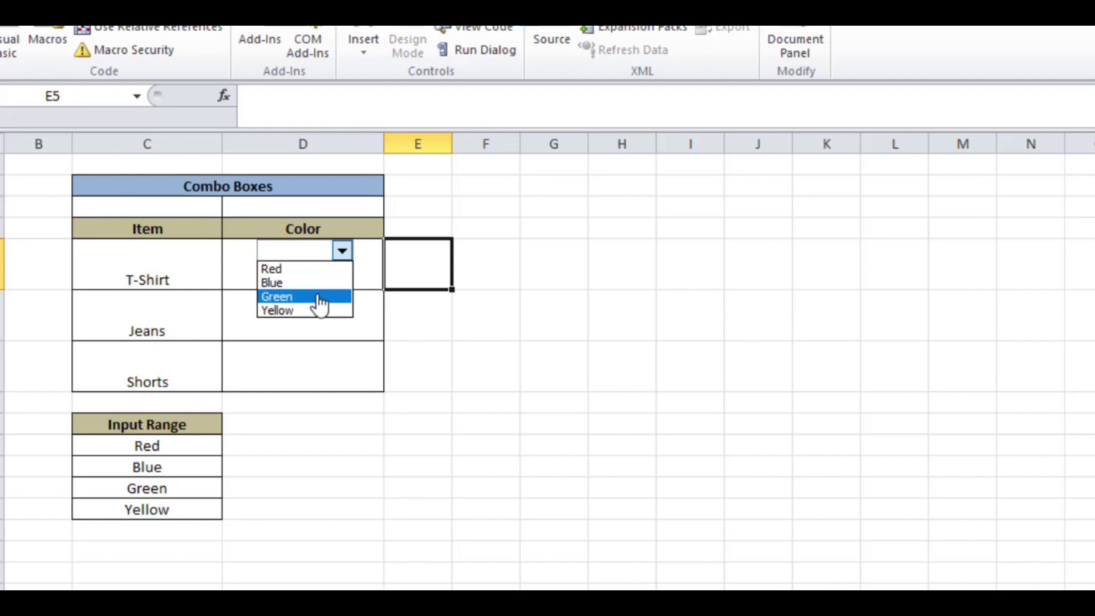
pyautogui.click(317, 297)
pyautogui.click(343, 252)
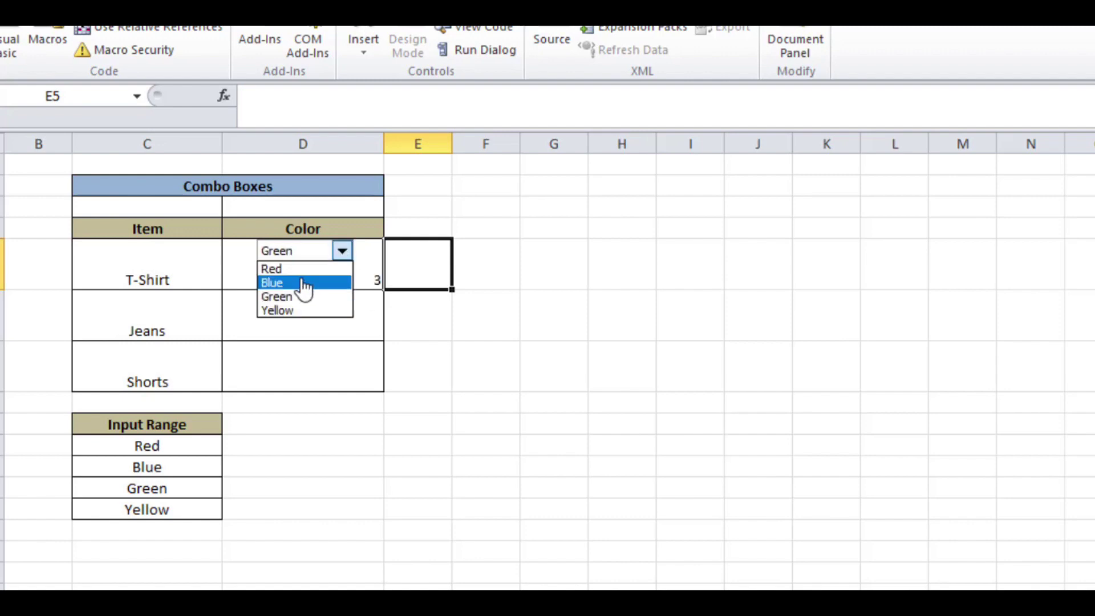
pyautogui.click(328, 284)
pyautogui.click(343, 251)
pyautogui.click(303, 311)
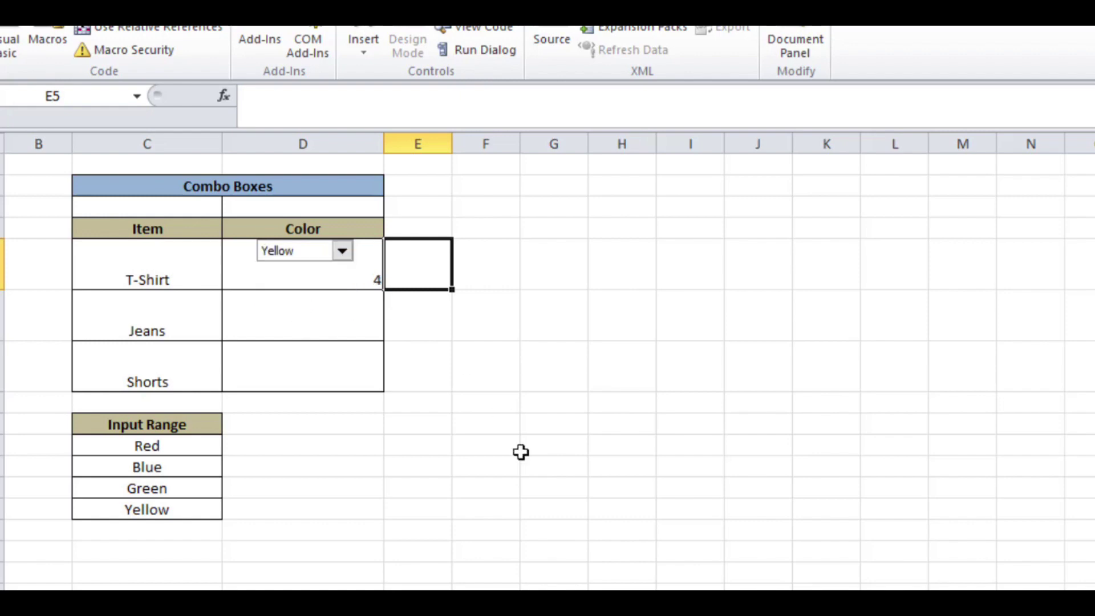
pyautogui.click(493, 272)
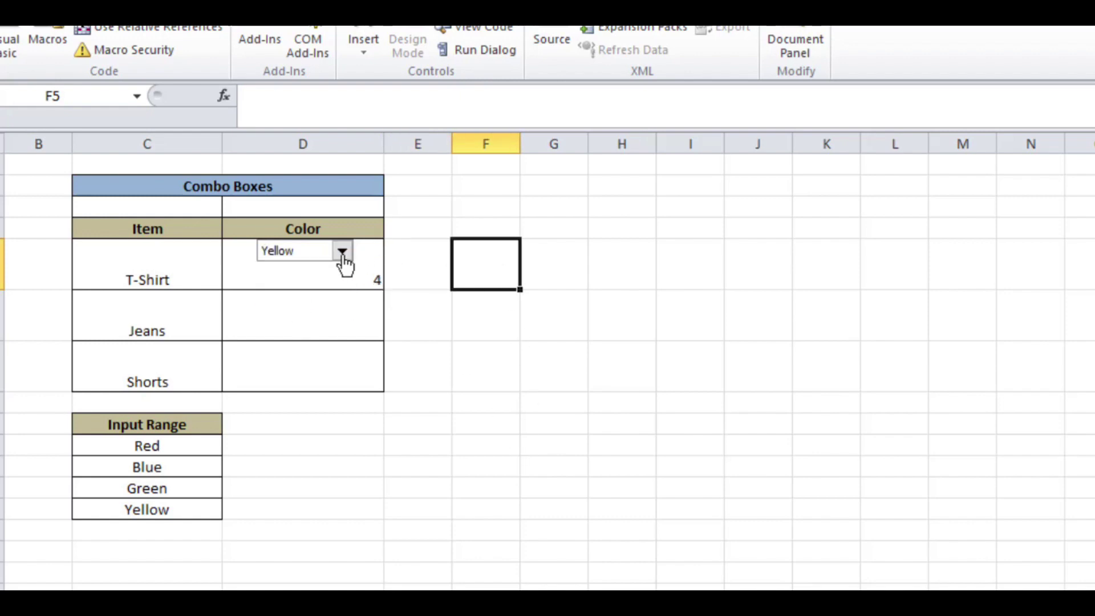